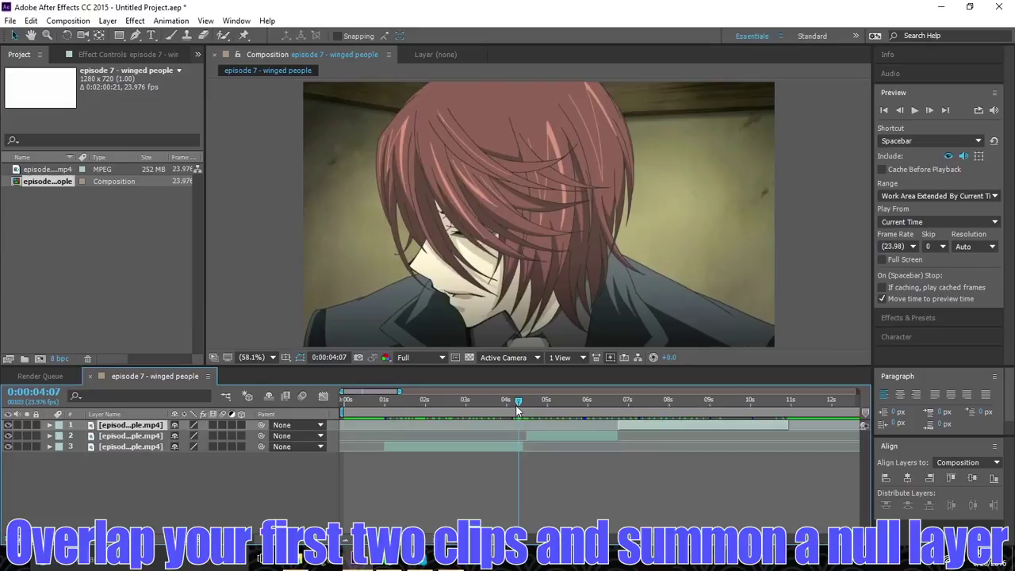
# Slide the second anime clip earlier so its start overlaps the end of the first clip.
pyautogui.moveTo(515, 405)
pyautogui.mouseDown()
pyautogui.moveTo(528, 434)
pyautogui.moveTo(517, 401)
pyautogui.mouseUp()
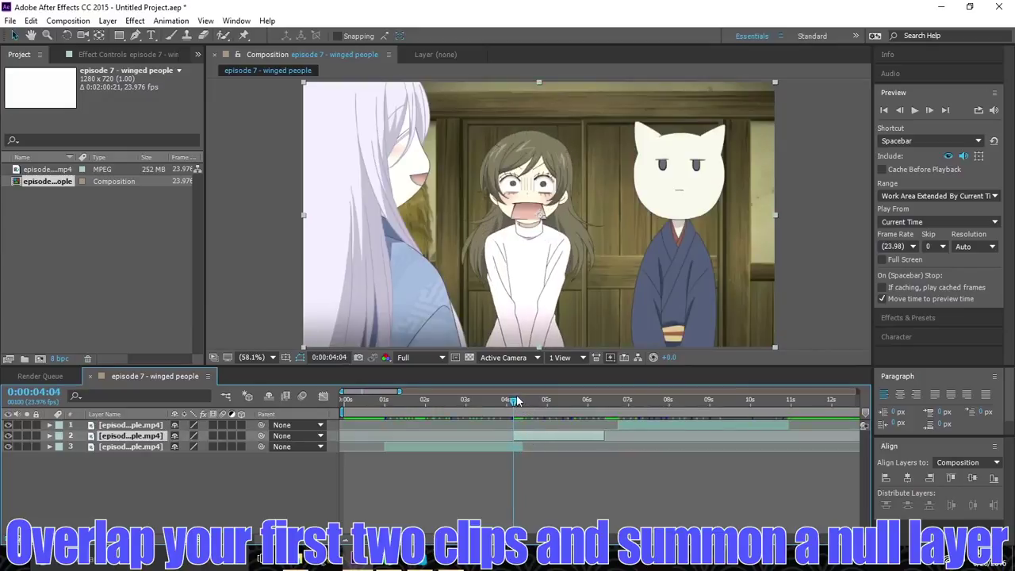
# Add a new Null Object layer to the composition.
pyautogui.click(108, 20)
pyautogui.click(268, 21)
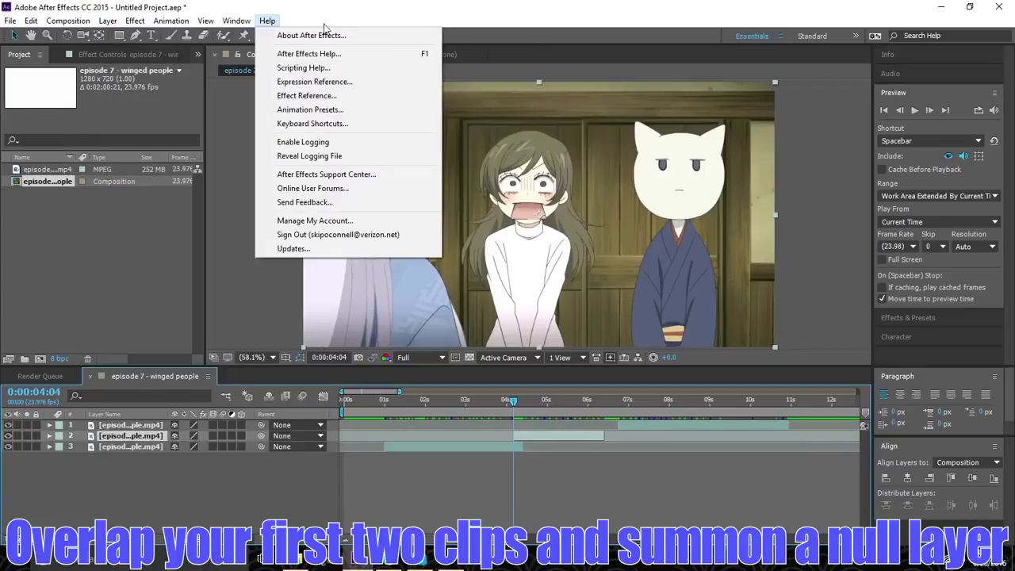
pyautogui.click(108, 20)
pyautogui.moveTo(227, 36)
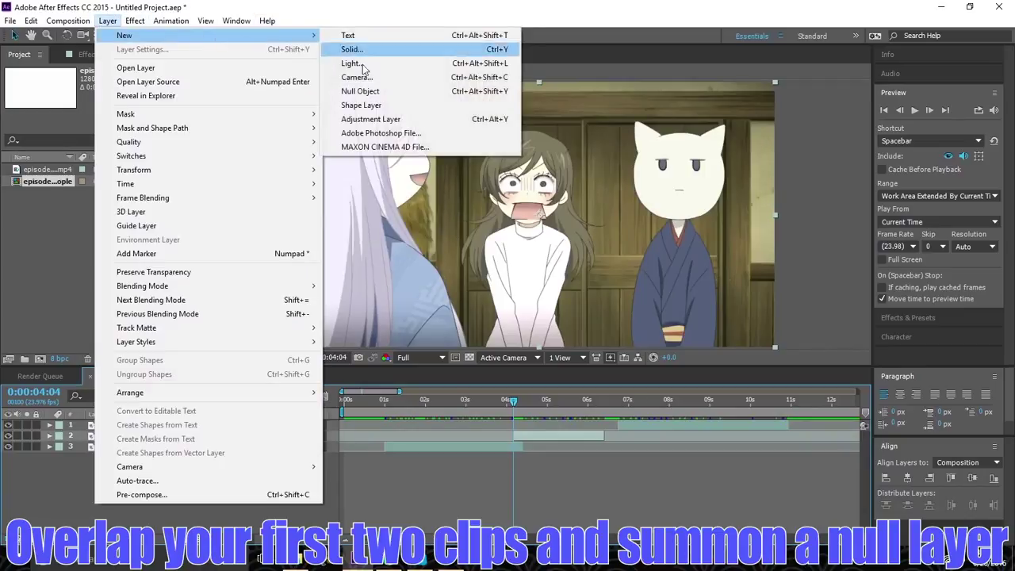
pyautogui.click(380, 92)
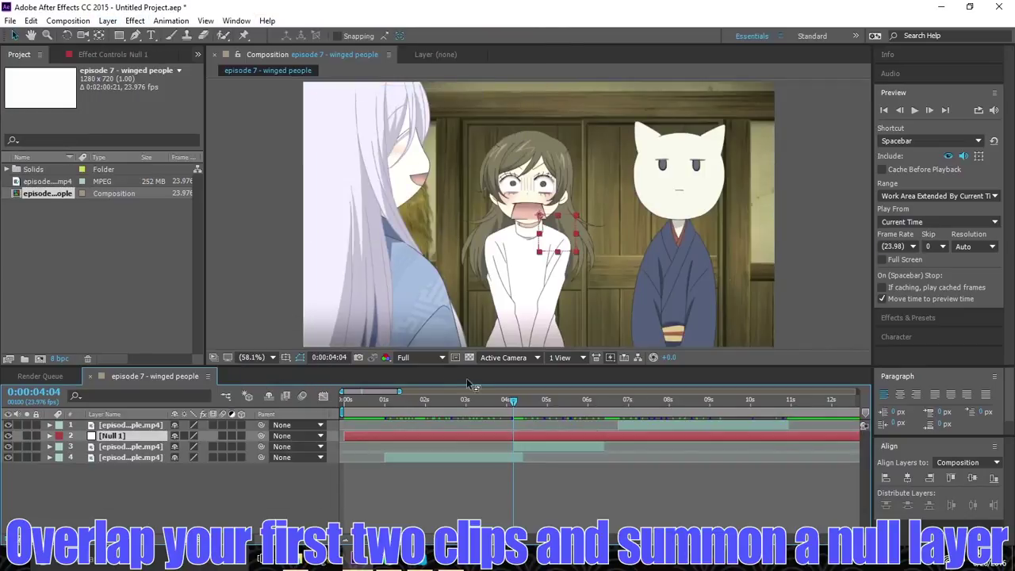
# Set a 0° Rotation keyframe on Null 1 at 0:00:04:03, one frame before clip two.
pyautogui.moveTo(514, 405); pyautogui.dragTo(510, 405)
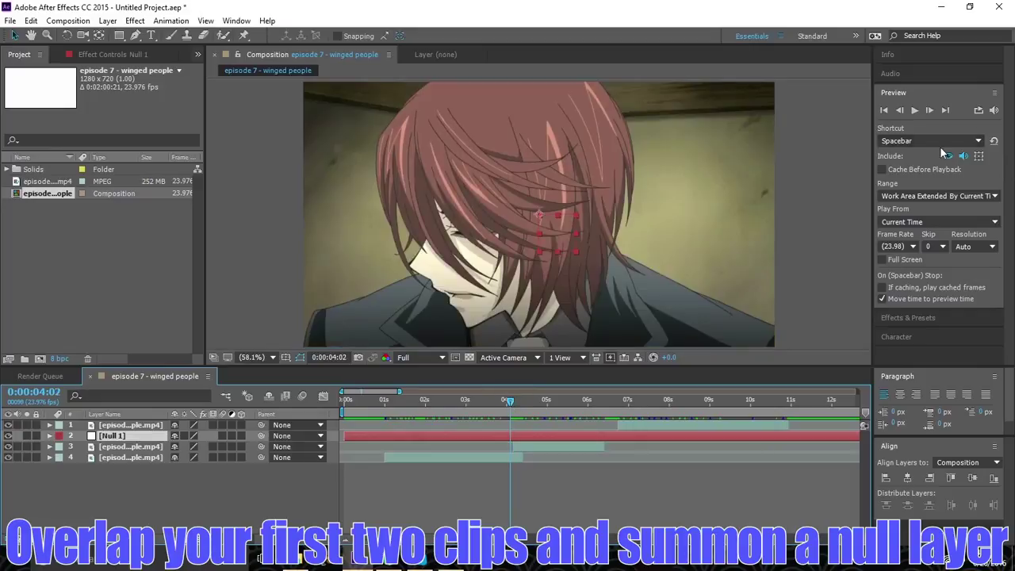
pyautogui.click(930, 110)
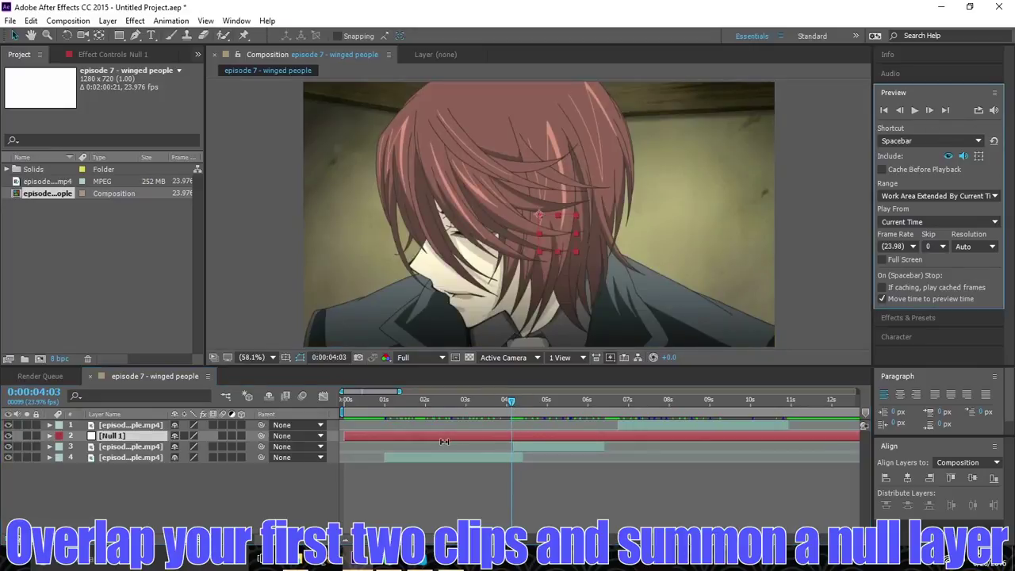
pyautogui.press('r')
pyautogui.click(79, 446)
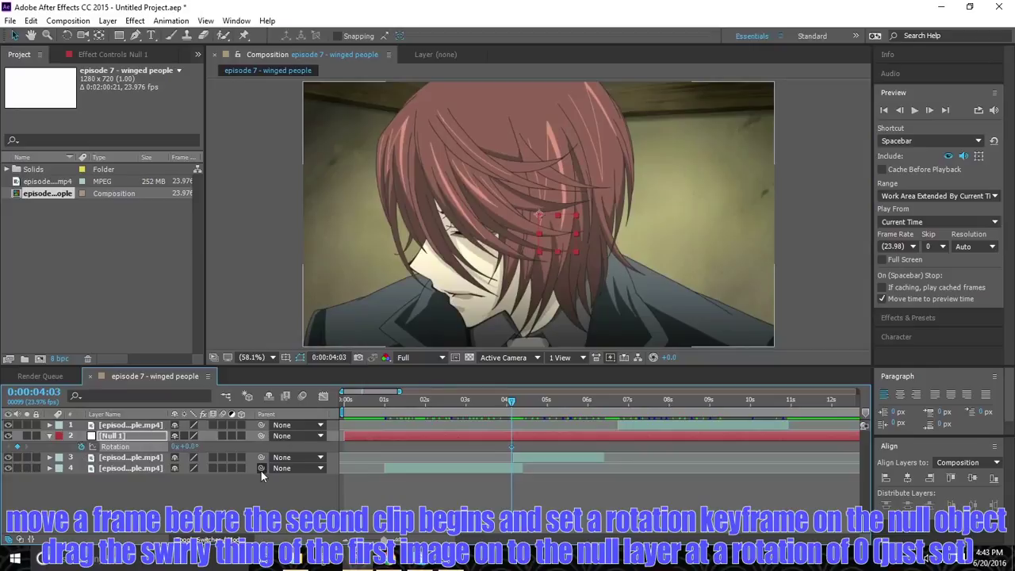
# Parent the first clip to Null 1 and keyframe the second clip's Opacity from 0% to 100%.
pyautogui.moveTo(261, 468); pyautogui.dragTo(115, 436)
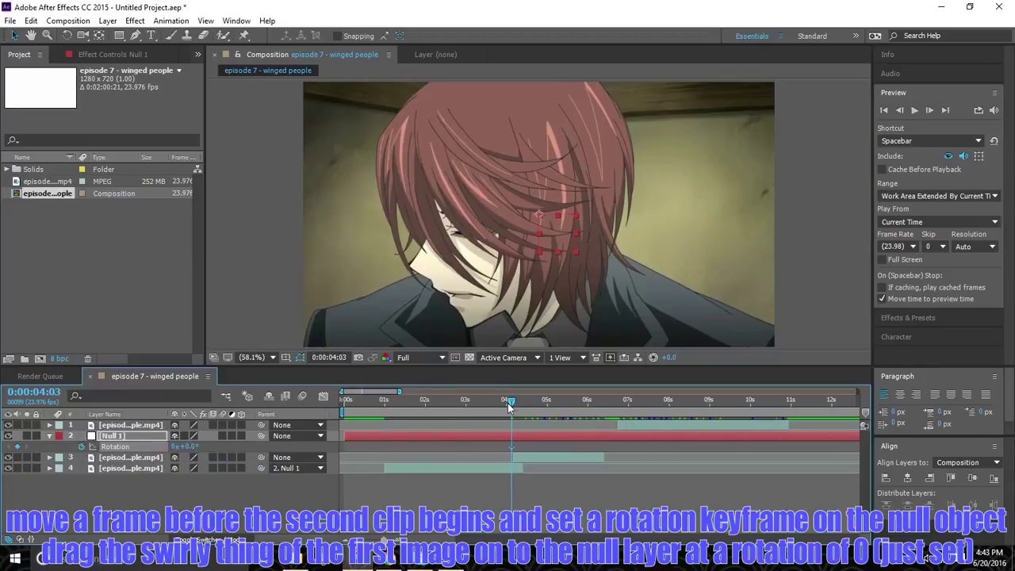
pyautogui.moveTo(508, 403); pyautogui.dragTo(515, 405)
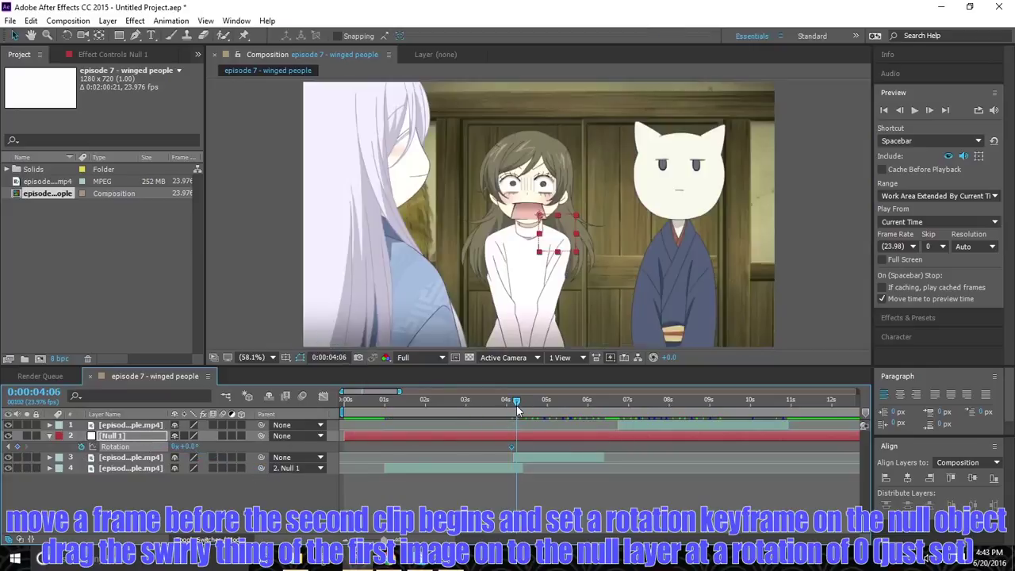
pyautogui.click(532, 456)
pyautogui.press('t')
pyautogui.click(81, 468)
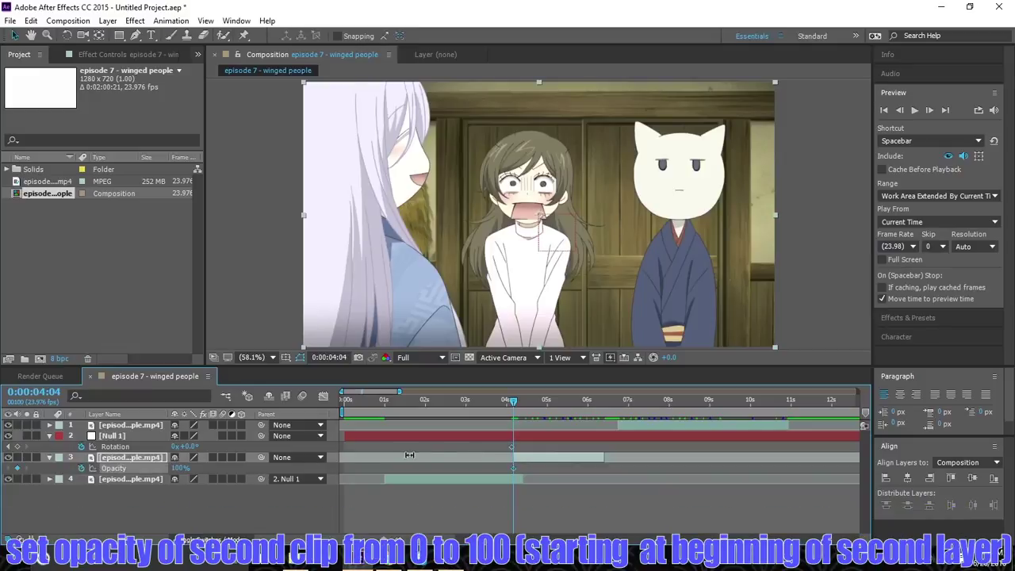
pyautogui.moveTo(511, 468); pyautogui.dragTo(521, 468)
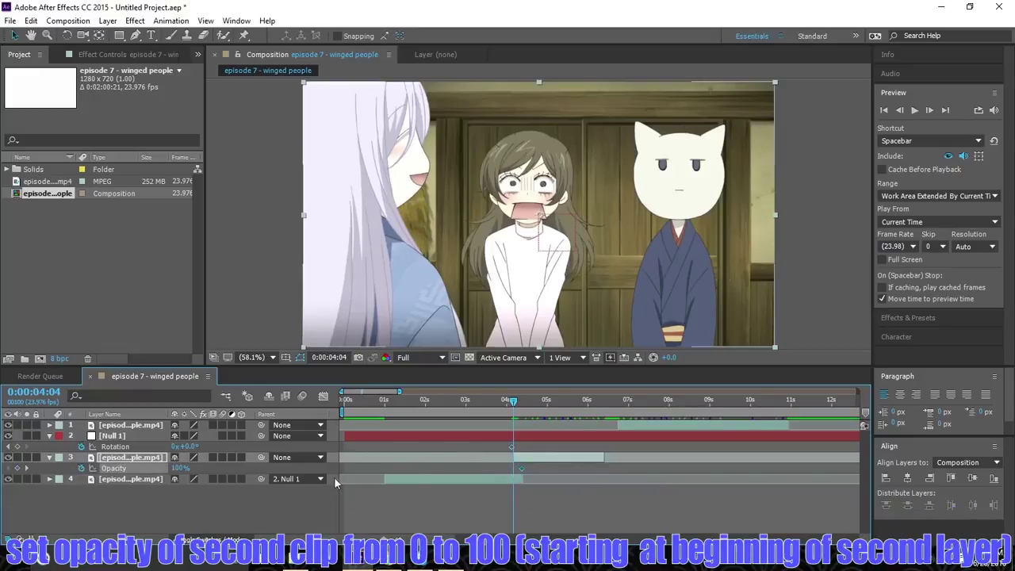
pyautogui.moveTo(180, 468); pyautogui.dragTo(103, 468)
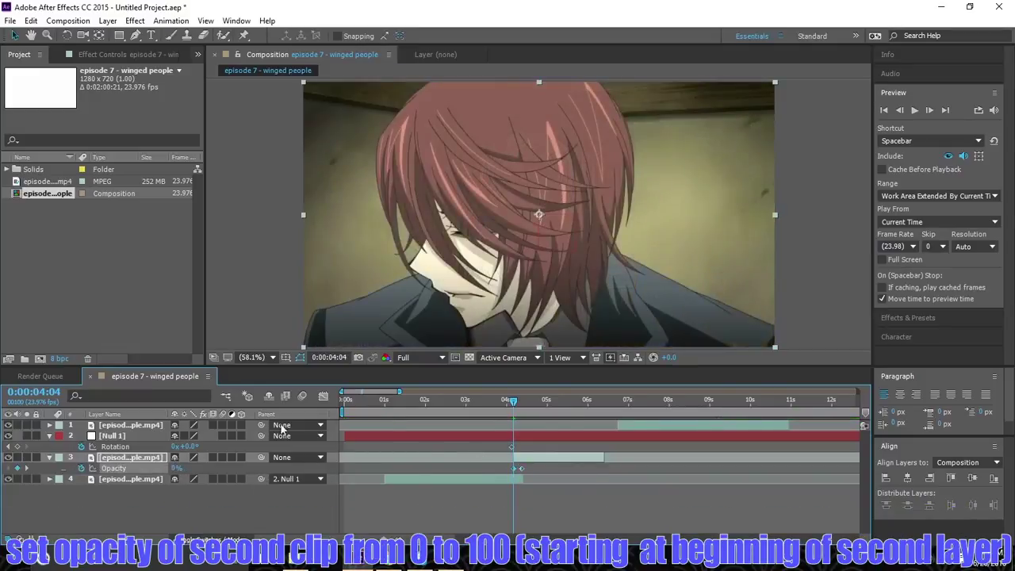
pyautogui.moveTo(513, 402); pyautogui.dragTo(522, 408)
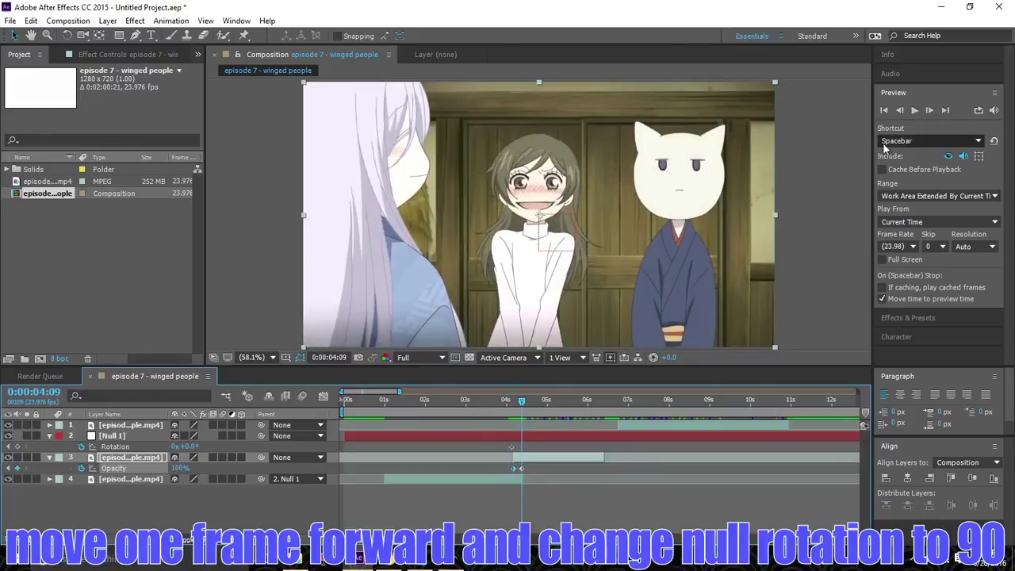
# Key Null 1's Rotation to 90° at 0:00:04:10 and parent the second clip to Null 1.
pyautogui.click(930, 112)
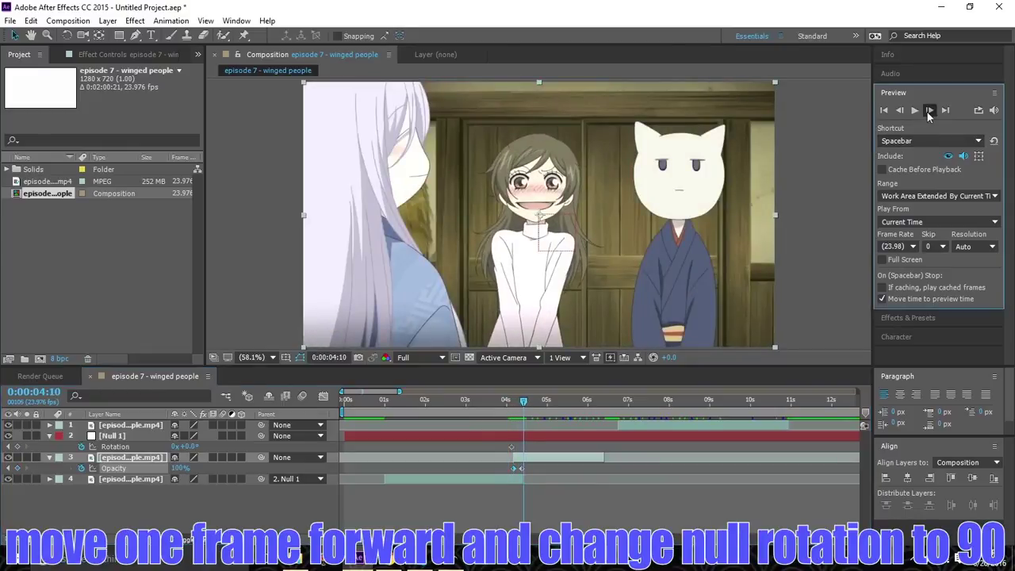
pyautogui.click(186, 446)
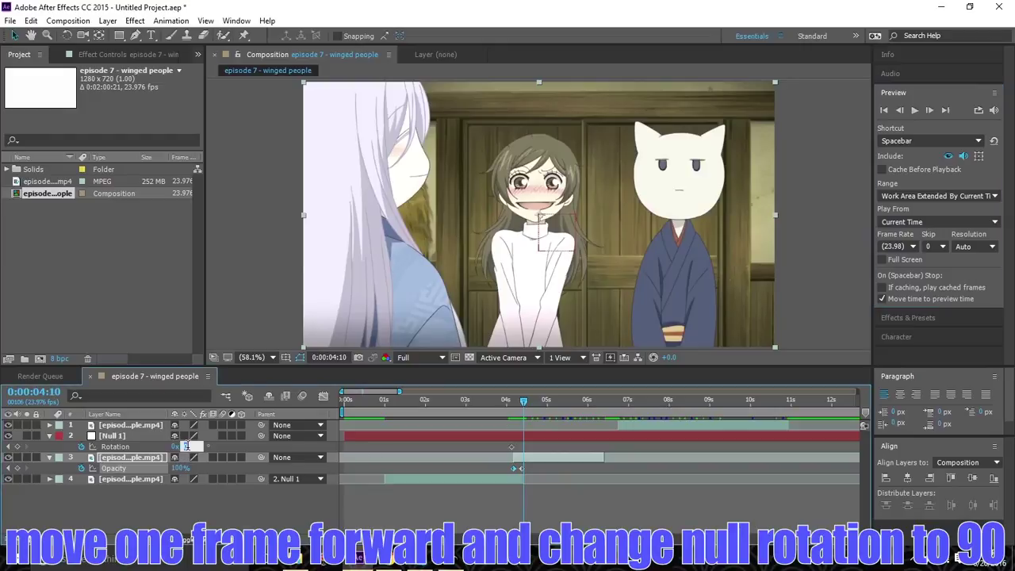
pyautogui.click(169, 504)
pyautogui.click(139, 460)
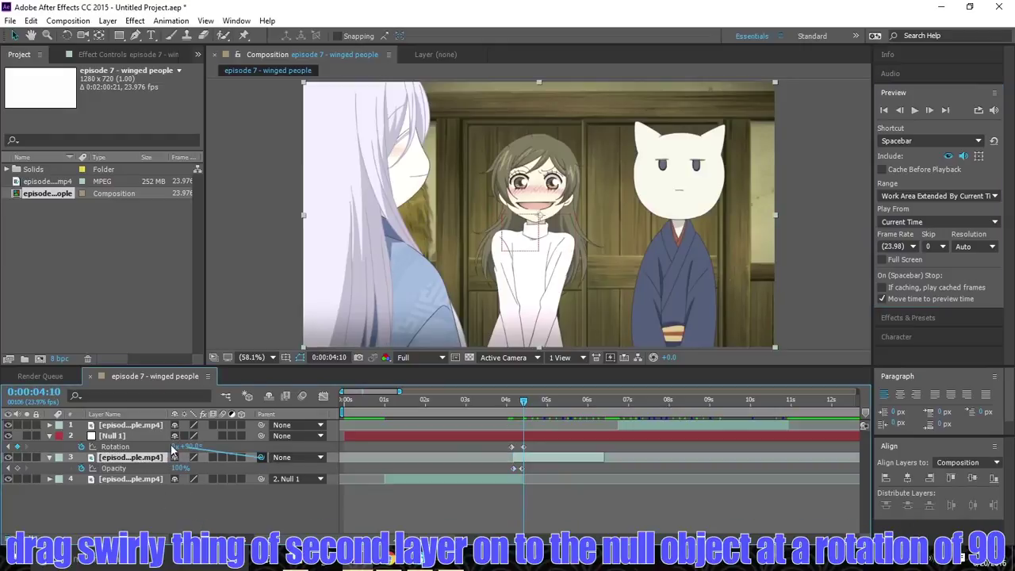
pyautogui.moveTo(262, 457); pyautogui.dragTo(119, 436)
pyautogui.moveTo(523, 402); pyautogui.dragTo(517, 406)
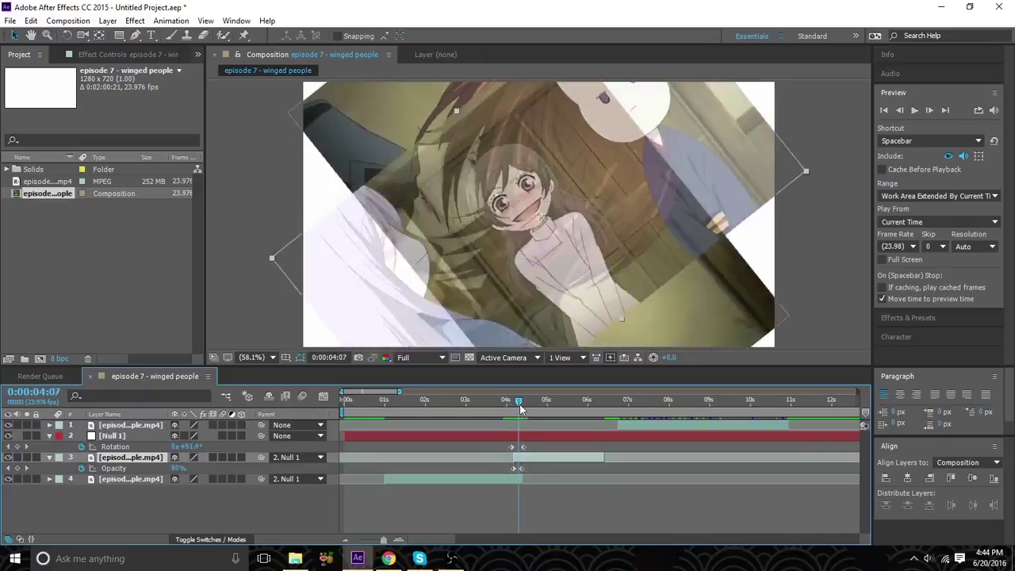
# Apply Motion Tile to the first clip with Output Width and Height 200 and Mirror Edges on.
pyautogui.click(920, 322)
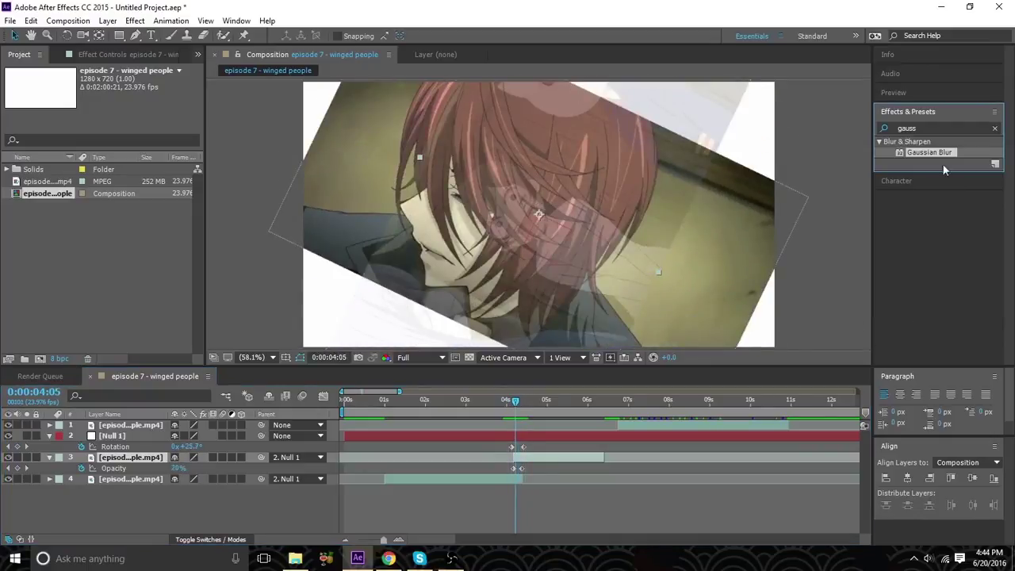
pyautogui.doubleClick(927, 128)
pyautogui.write('motion')
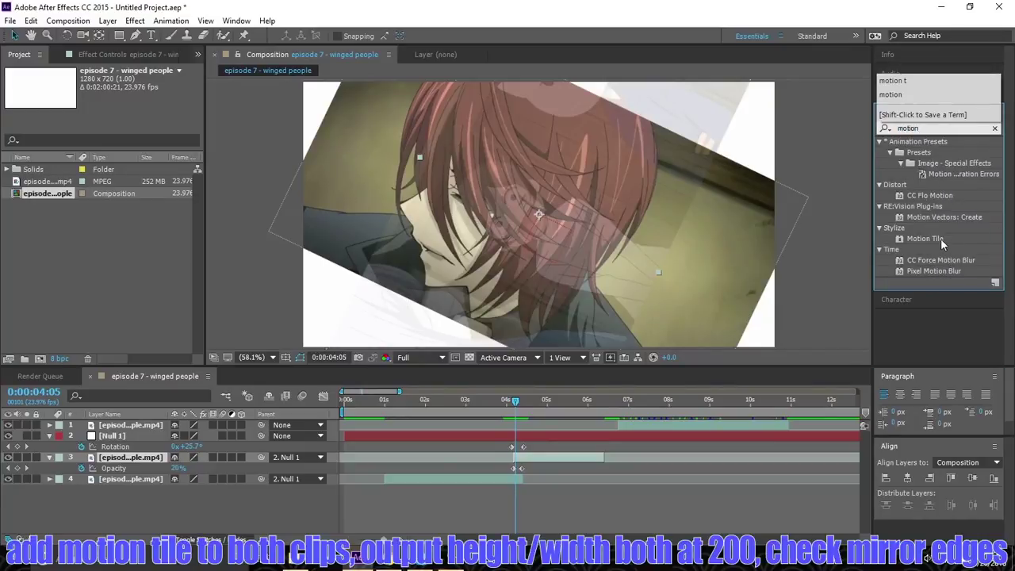
pyautogui.moveTo(925, 238); pyautogui.dragTo(514, 484)
pyautogui.write('200')
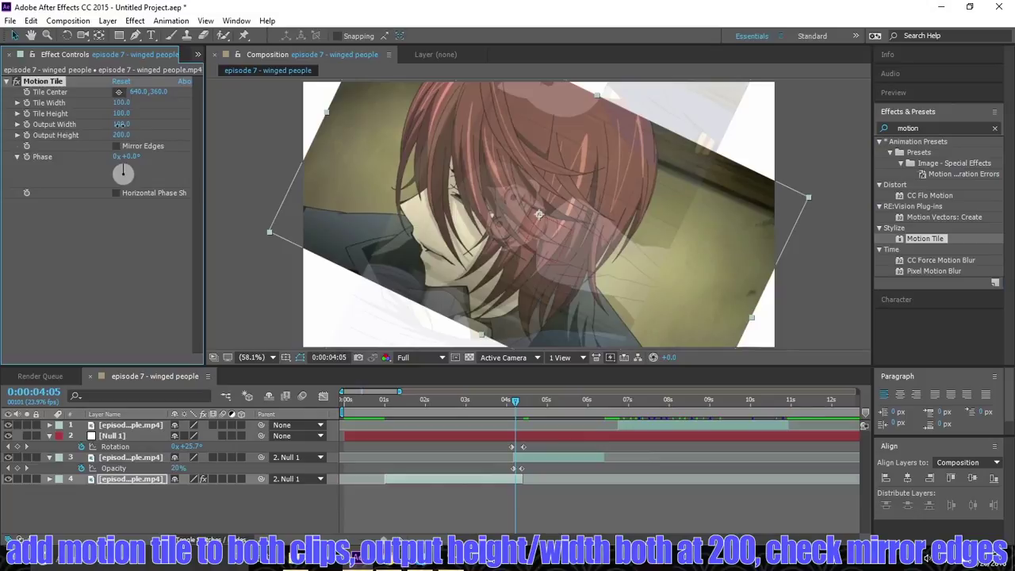
pyautogui.click(119, 124)
pyautogui.write('200')
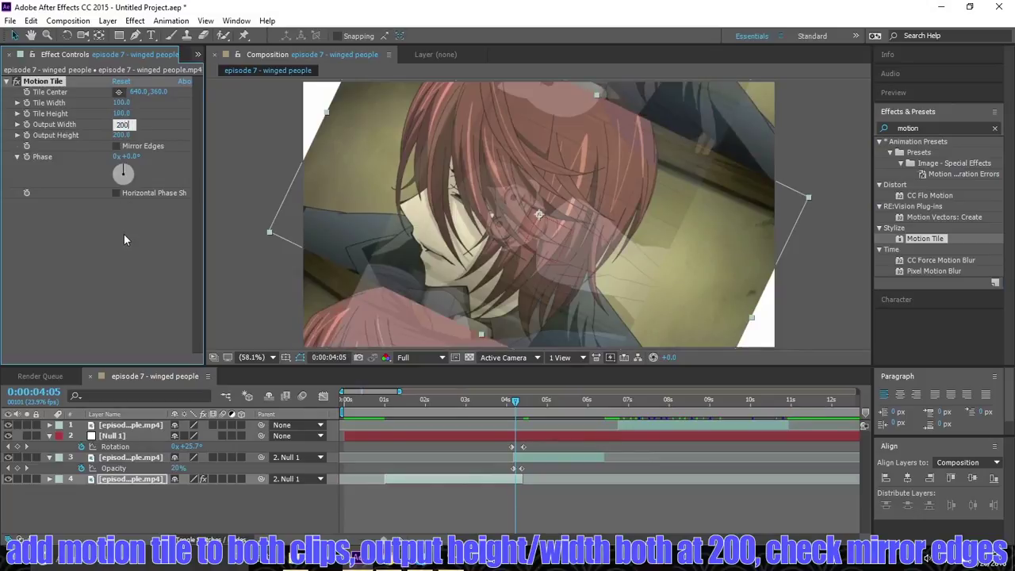
pyautogui.click(125, 240)
pyautogui.click(117, 147)
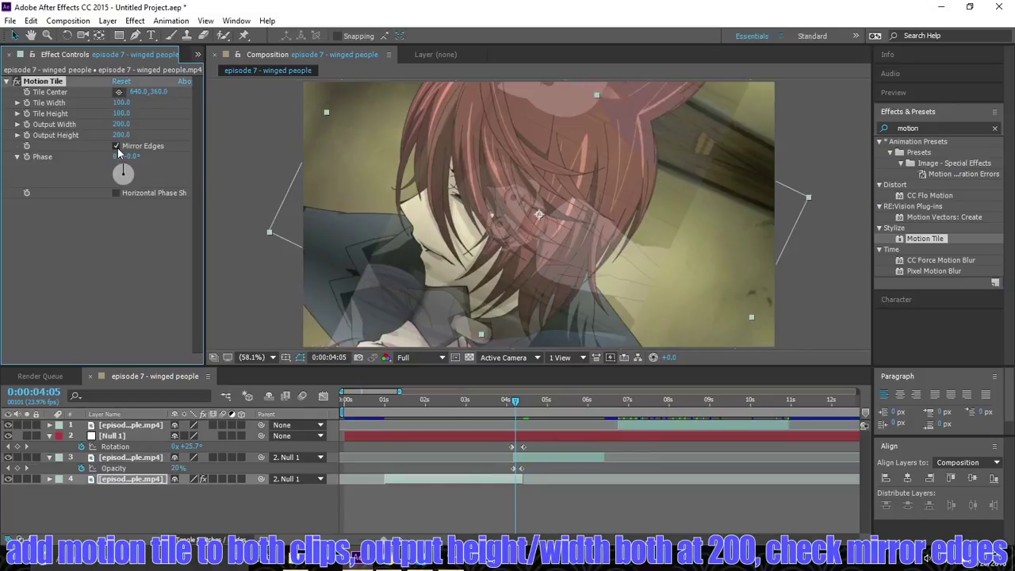
# Apply Motion Tile to the second clip with 200 output width and height and Mirror Edges.
pyautogui.moveTo(516, 403); pyautogui.dragTo(521, 405)
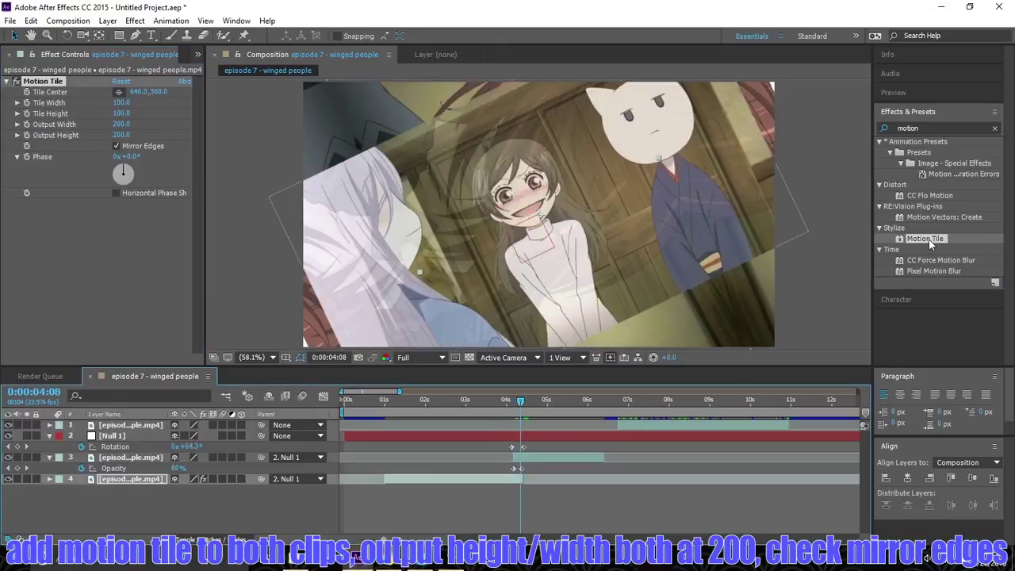
pyautogui.moveTo(930, 239); pyautogui.dragTo(566, 458)
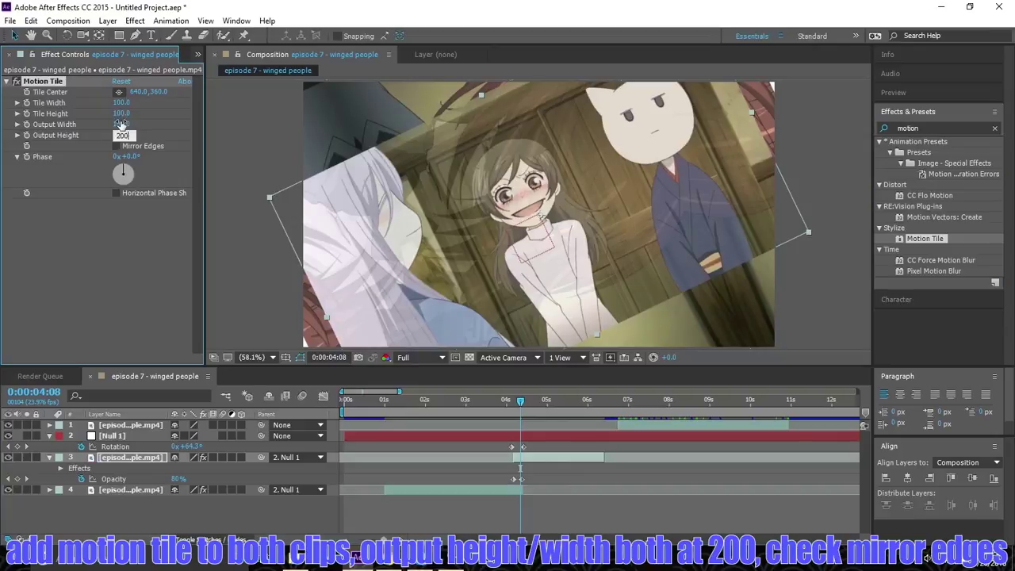
pyautogui.click(121, 125)
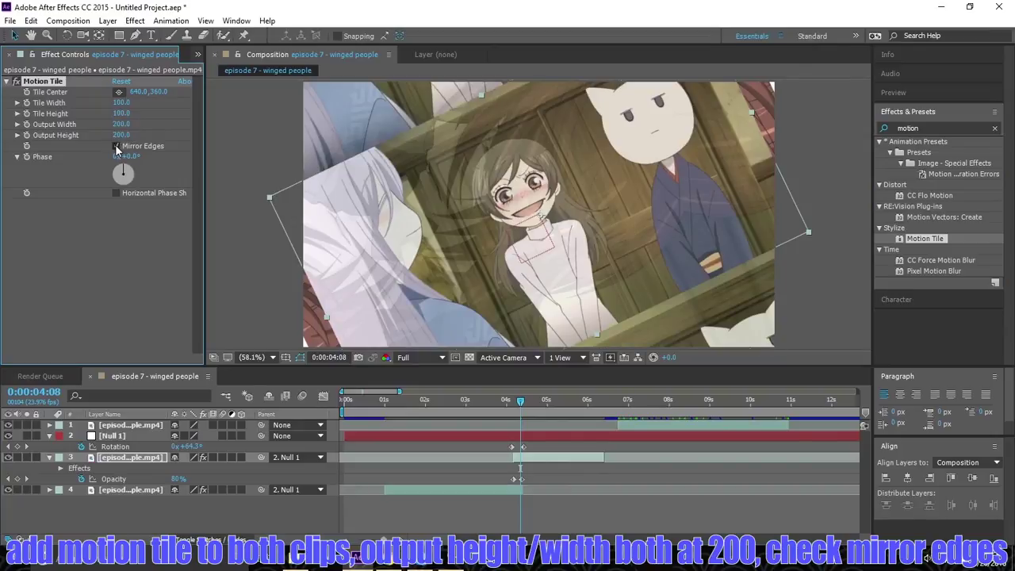
pyautogui.click(117, 146)
pyautogui.moveTo(521, 403); pyautogui.dragTo(518, 403)
# Turn on Motion Blur for the three clip layers and the composition preview.
pyautogui.moveTo(223, 425); pyautogui.dragTo(223, 458)
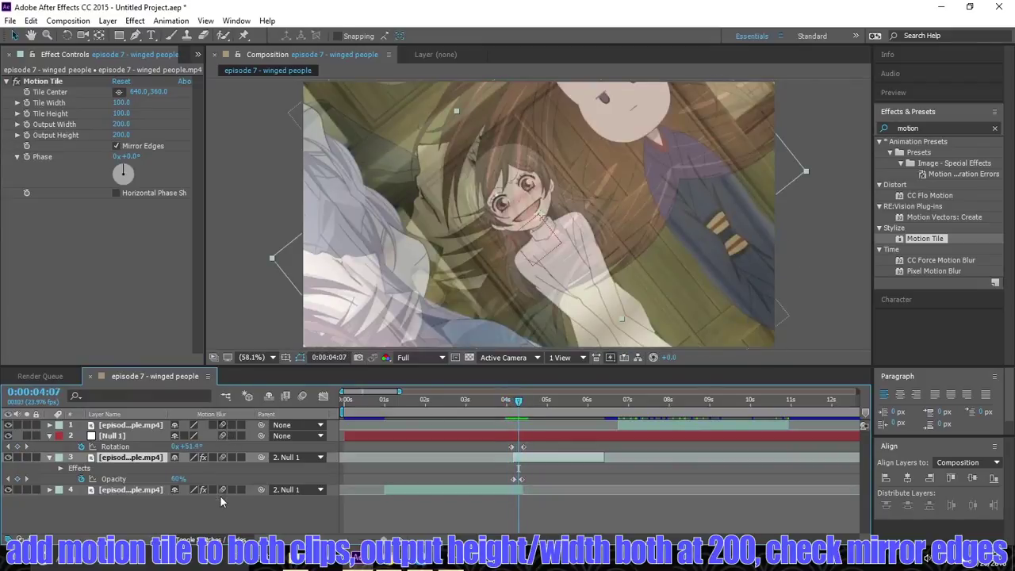
pyautogui.click(302, 395)
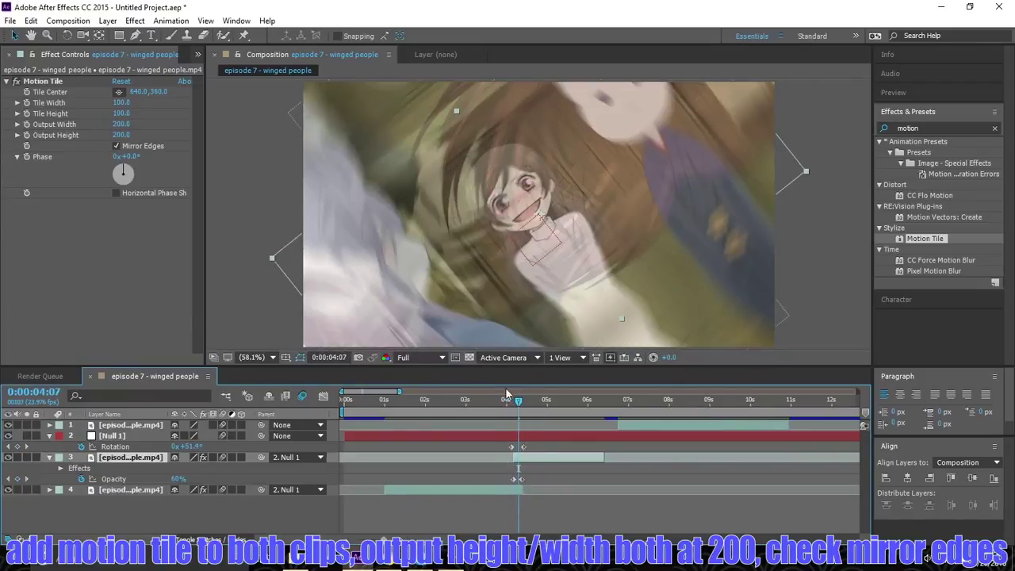
pyautogui.moveTo(518, 403); pyautogui.dragTo(496, 406)
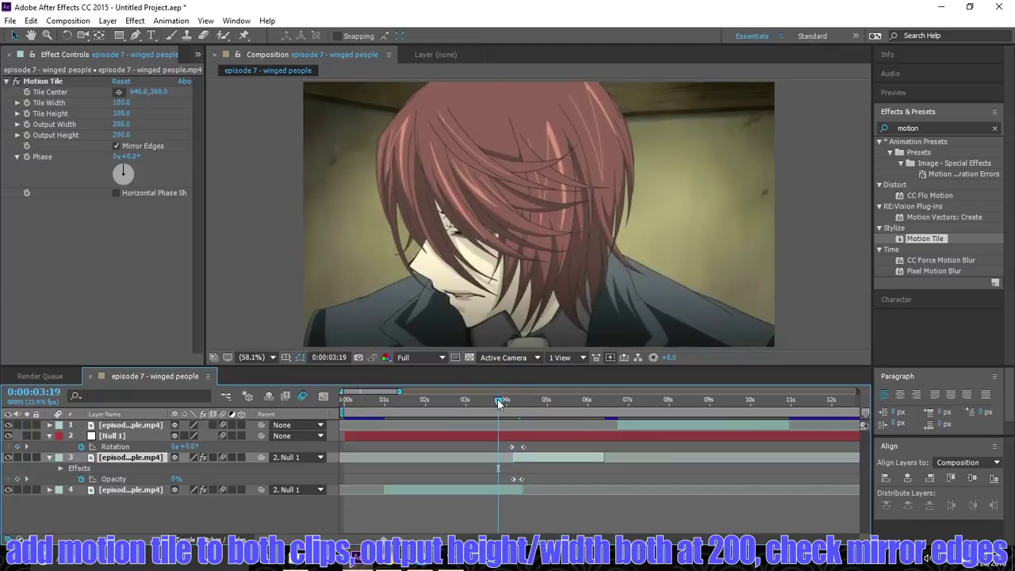
# Preview the spin transition, then select Null 1's rotation keyframes at 0:00:04:10.
pyautogui.click(566, 400)
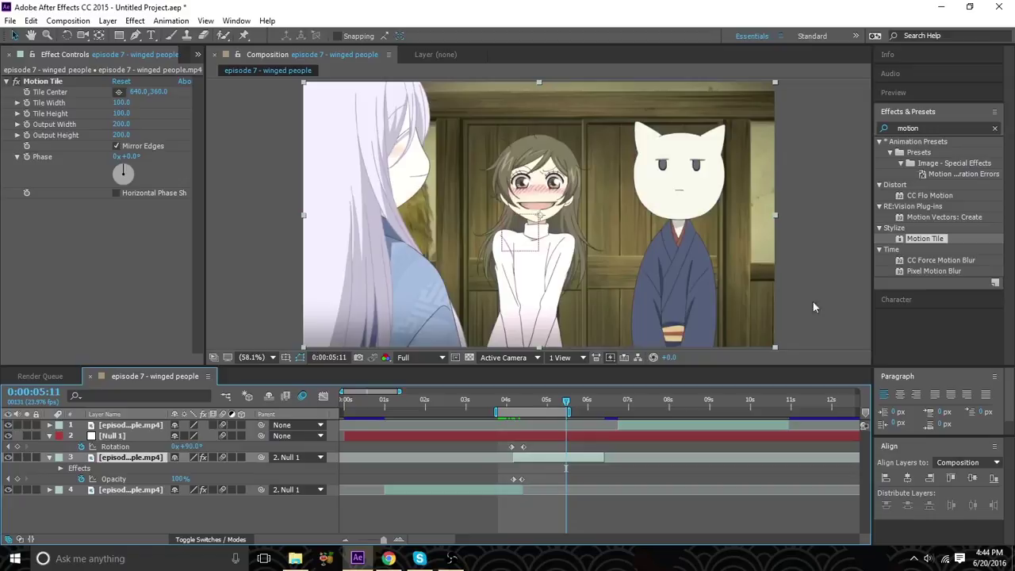
pyautogui.click(912, 93)
pyautogui.click(913, 109)
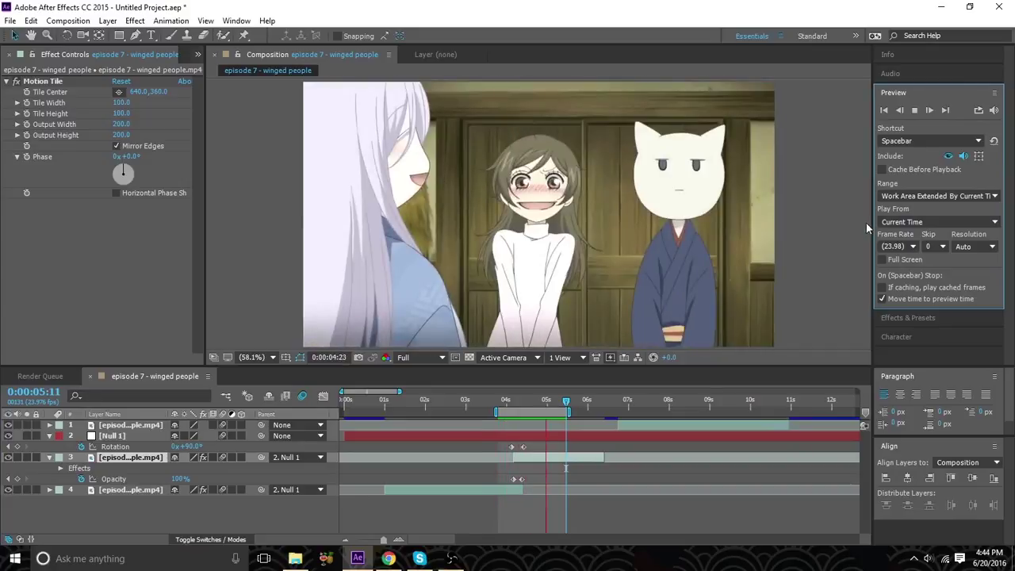
pyautogui.press('space')
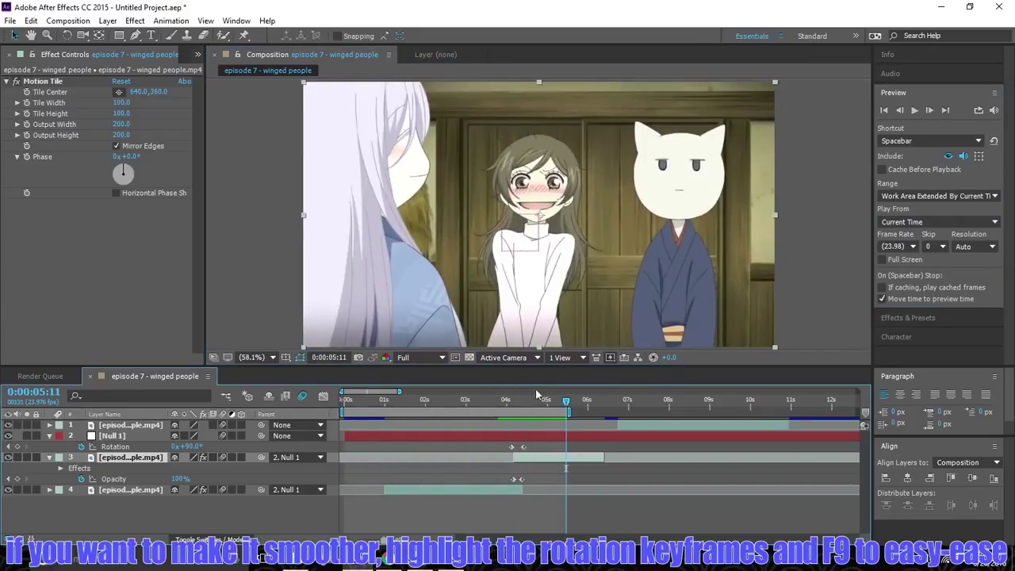
pyautogui.moveTo(537, 395); pyautogui.dragTo(524, 399)
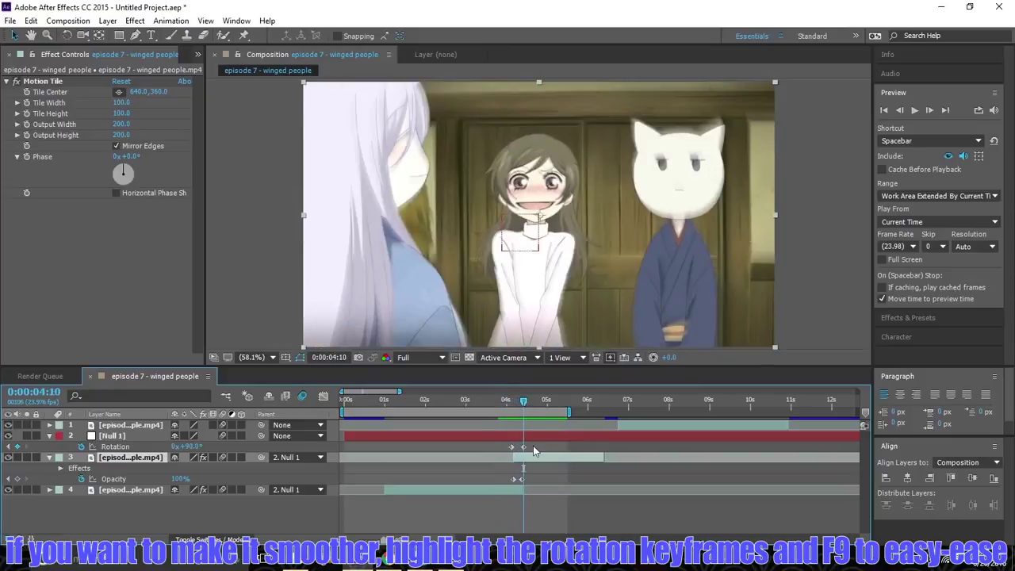
pyautogui.moveTo(533, 446); pyautogui.dragTo(499, 451)
# In the speed graph, pull Null 1's rotation keyframe influence to 100% for a smooth eased spin.
pyautogui.click(322, 397)
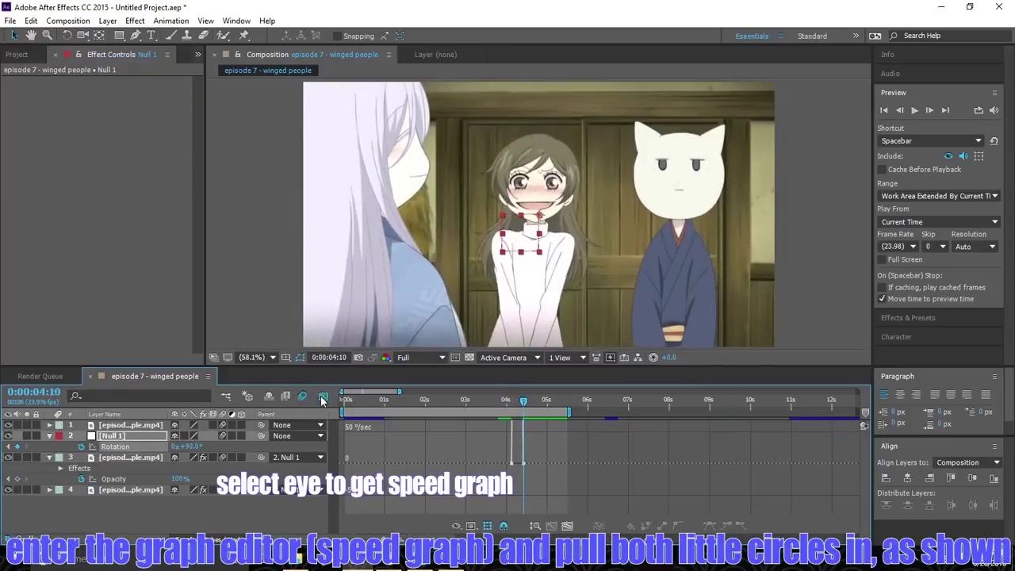
pyautogui.click(517, 463)
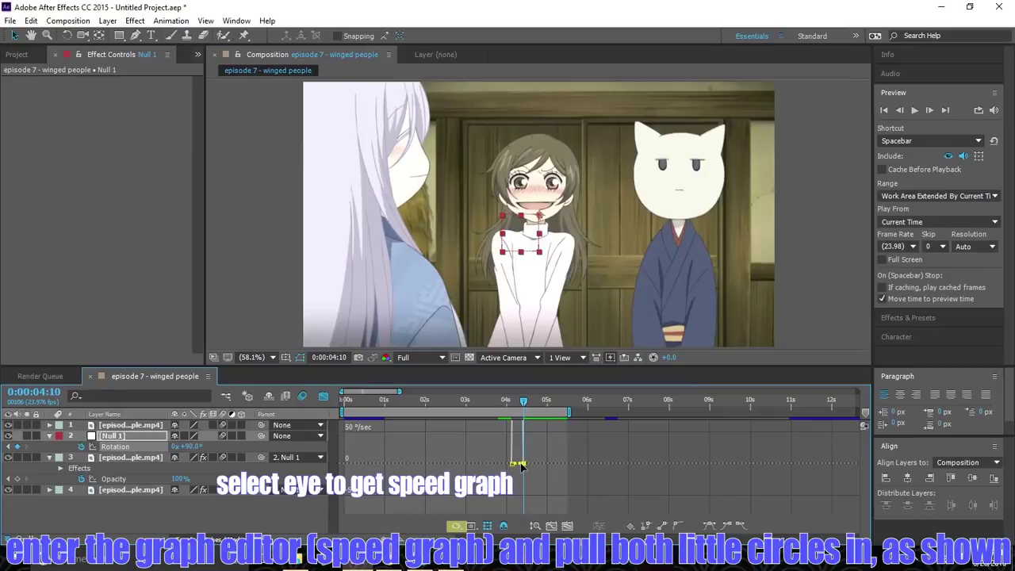
pyautogui.moveTo(343, 391); pyautogui.dragTo(367, 392)
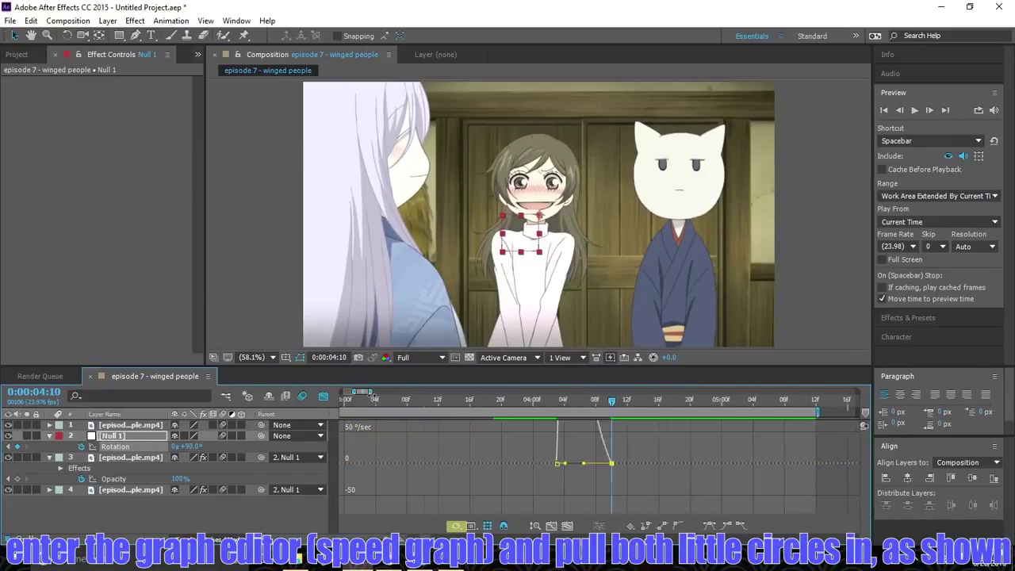
pyautogui.moveTo(670, 464); pyautogui.dragTo(710, 465)
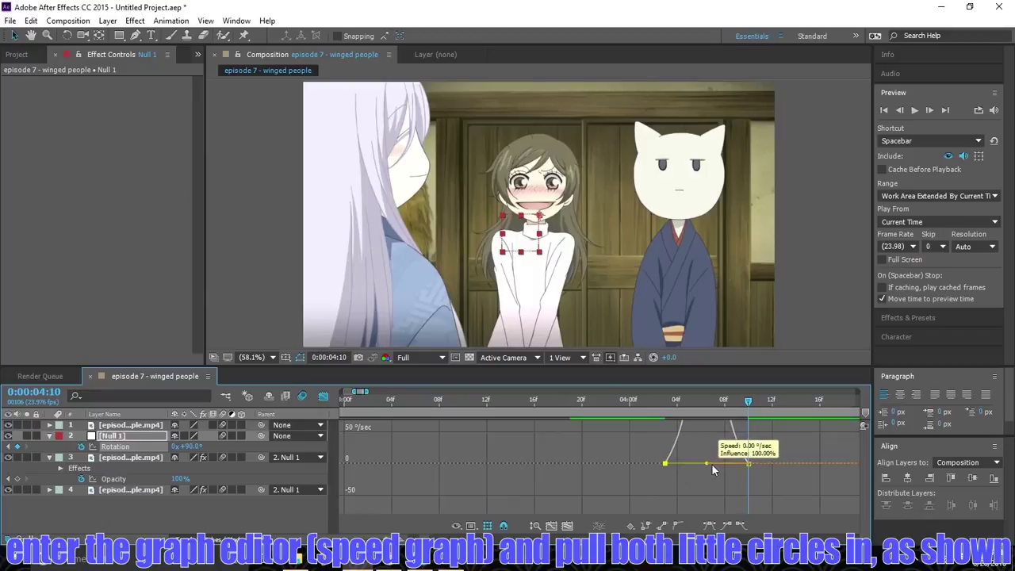
pyautogui.scroll(3, 607, 437)
pyautogui.scroll(3, 611, 437)
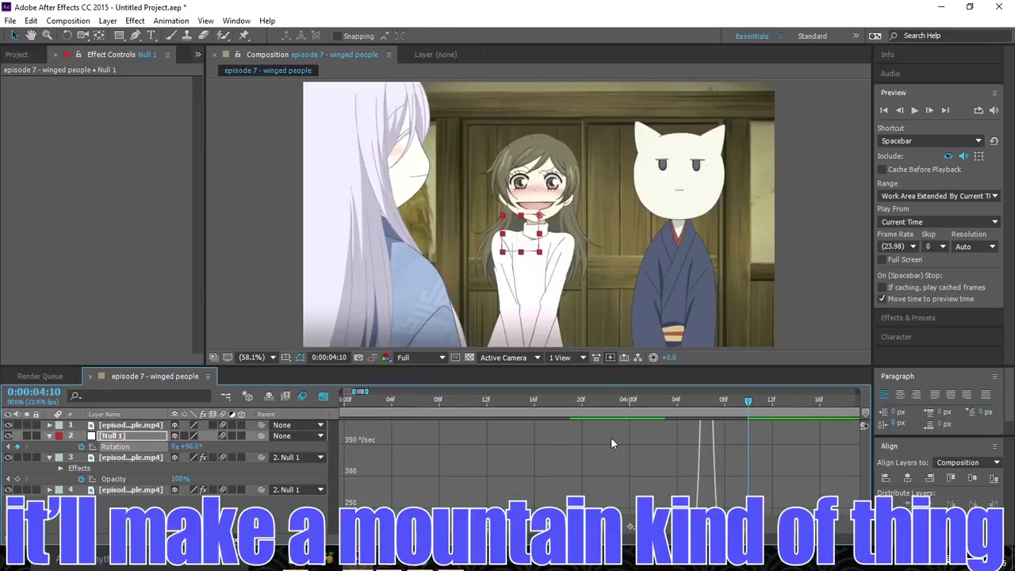
pyautogui.scroll(3, 611, 437)
pyautogui.scroll(3, 611, 437)
pyautogui.scroll(-8, 611, 437)
pyautogui.scroll(-4, 611, 437)
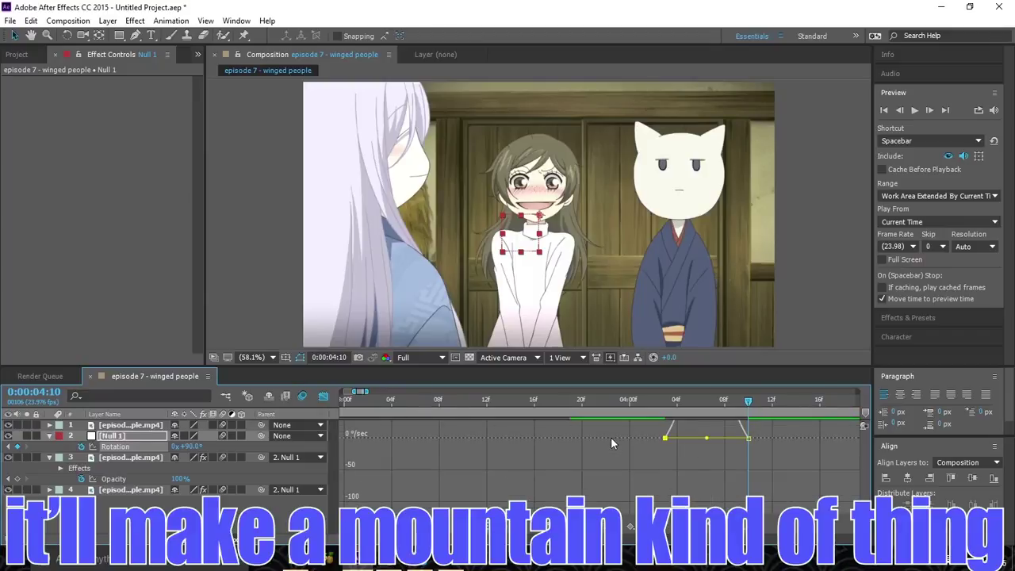
# Play back the eased spin in the layer timeline, then move ahead to the girl's close-up shot.
pyautogui.click(325, 397)
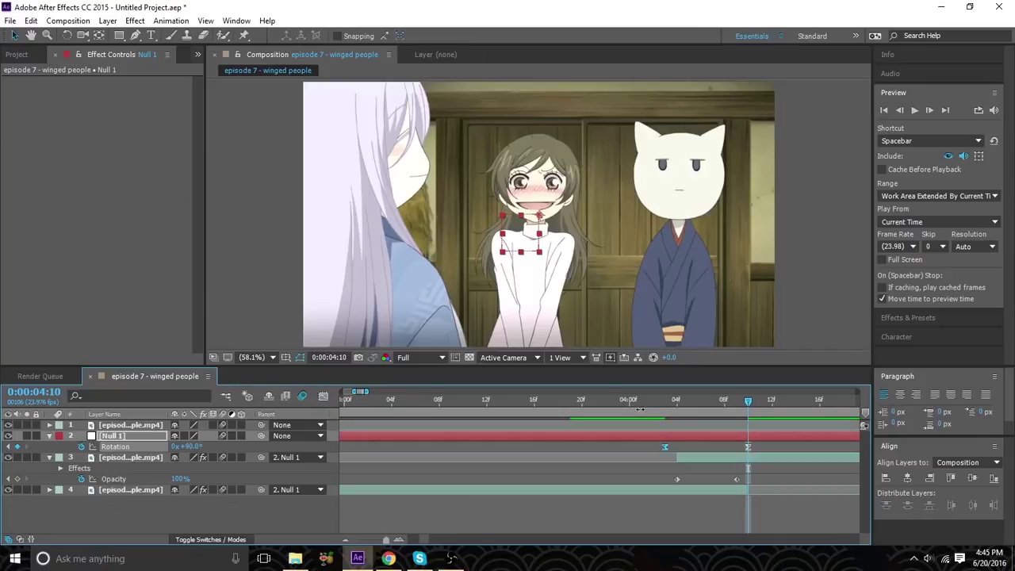
pyautogui.scroll(-3, 372, 401)
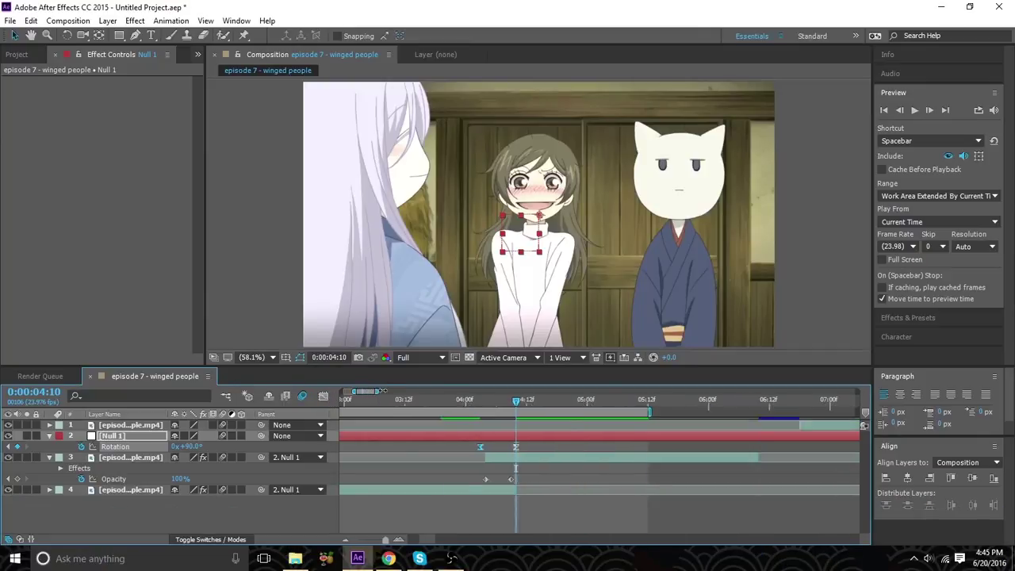
pyautogui.scroll(-3, 375, 404)
pyautogui.scroll(-2, 390, 402)
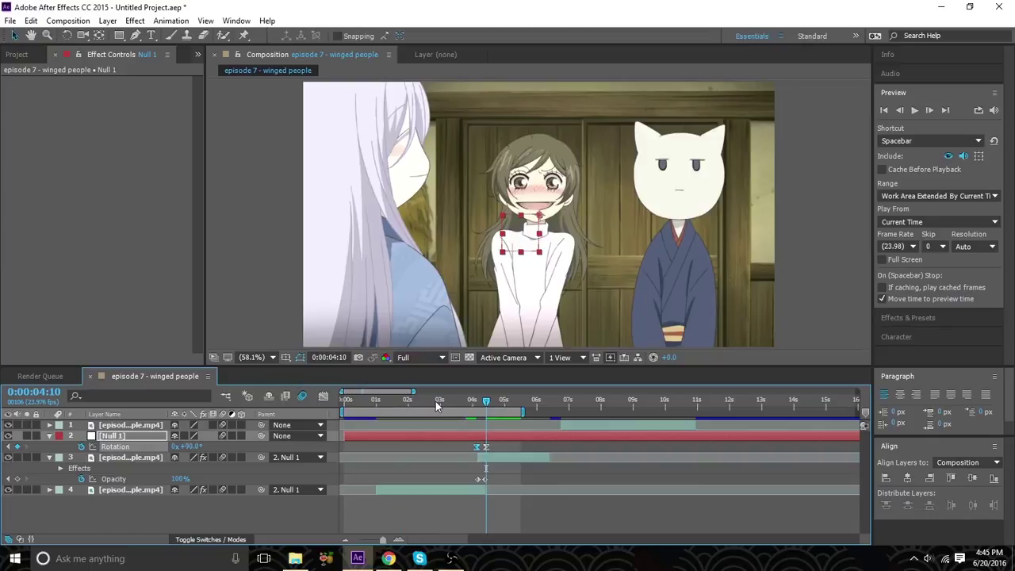
pyautogui.click(462, 400)
pyautogui.click(914, 109)
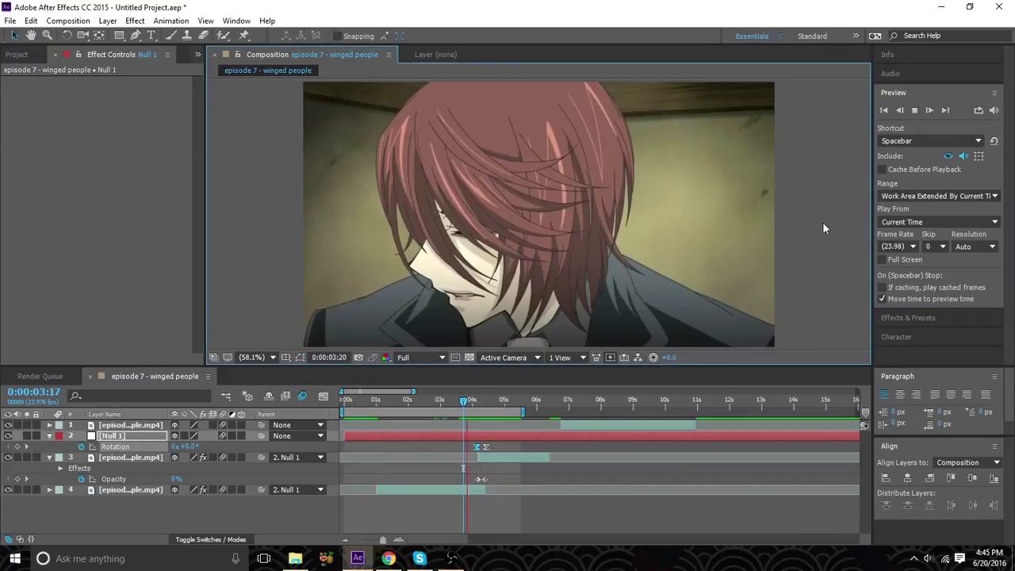
pyautogui.press('space')
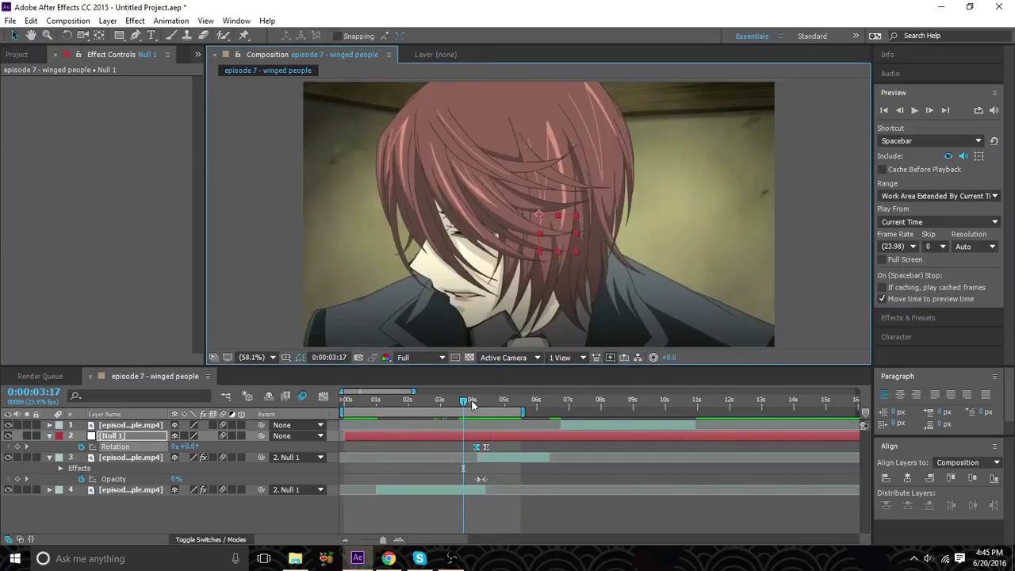
pyautogui.moveTo(472, 405)
pyautogui.mouseDown()
pyautogui.moveTo(529, 403)
pyautogui.moveTo(557, 430)
pyautogui.moveTo(522, 406)
pyautogui.mouseUp()
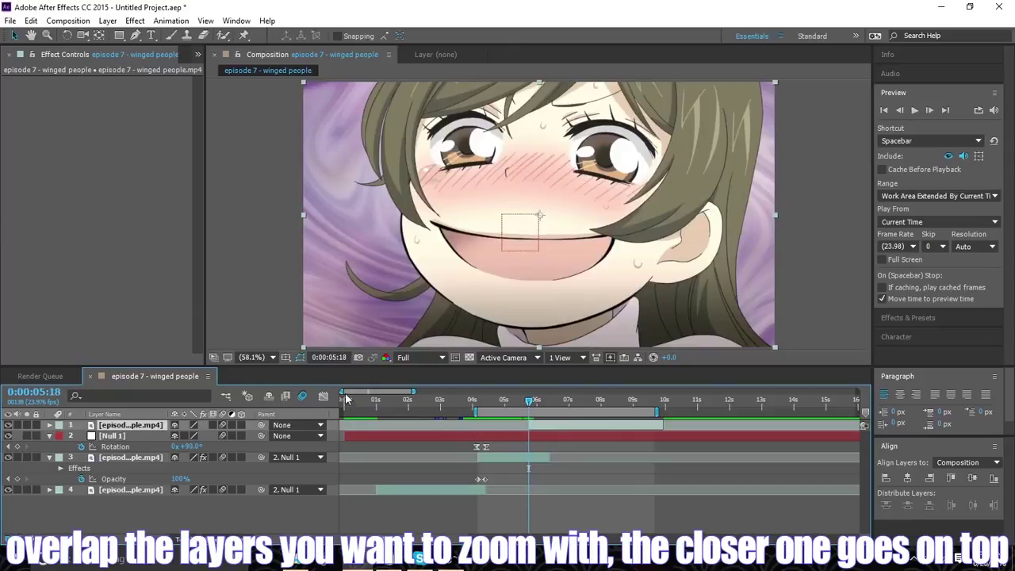
# Lower the top close-up clip's opacity to 56%.
pyautogui.moveTo(344, 393); pyautogui.dragTo(382, 392)
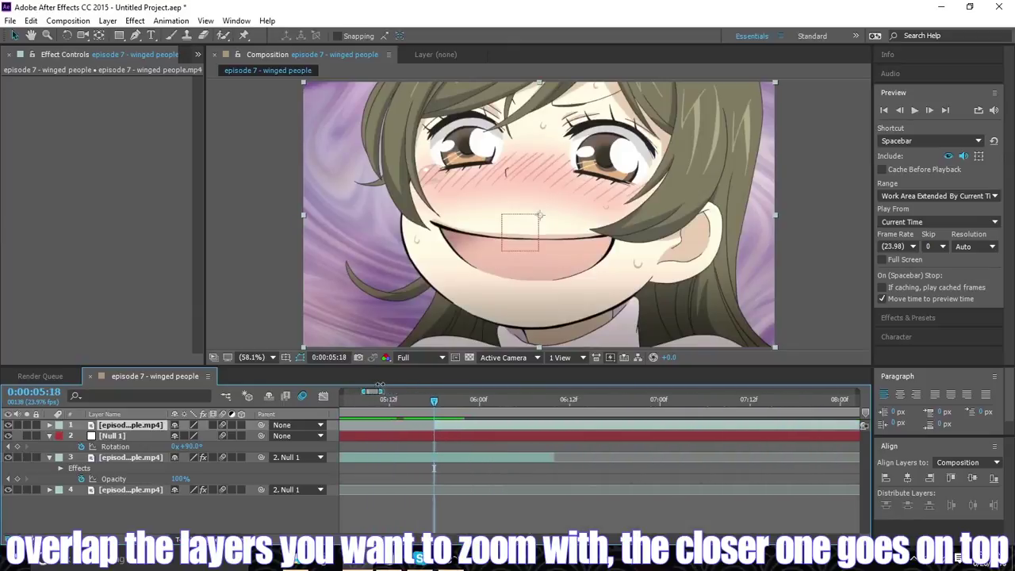
pyautogui.press('t')
pyautogui.moveTo(180, 435); pyautogui.dragTo(489, 378)
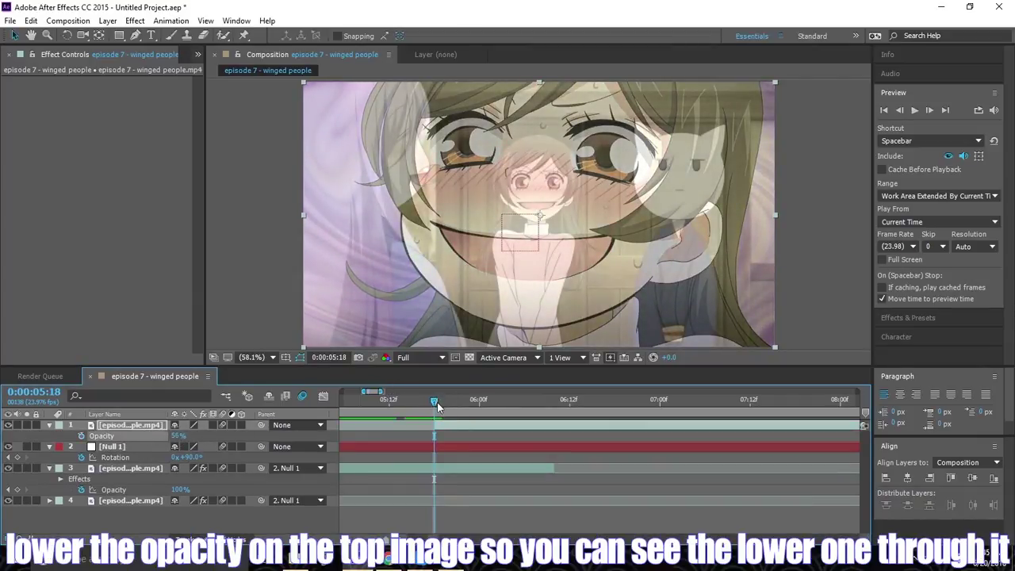
# Keyframe the top clip's Position 640,360 and Scale 100% at 0:00:05:23.
pyautogui.moveTo(438, 406); pyautogui.dragTo(471, 405)
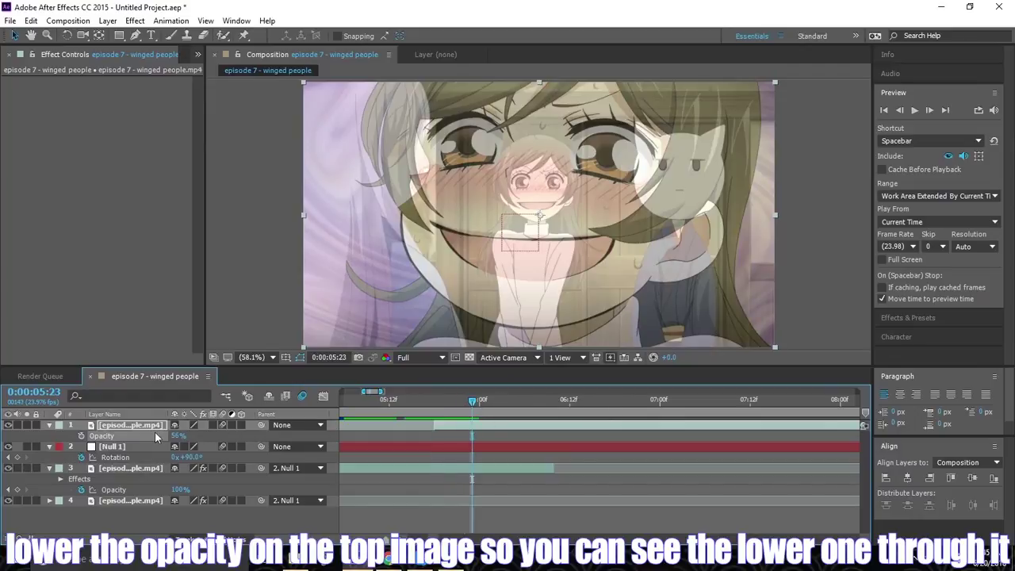
pyautogui.press('p')
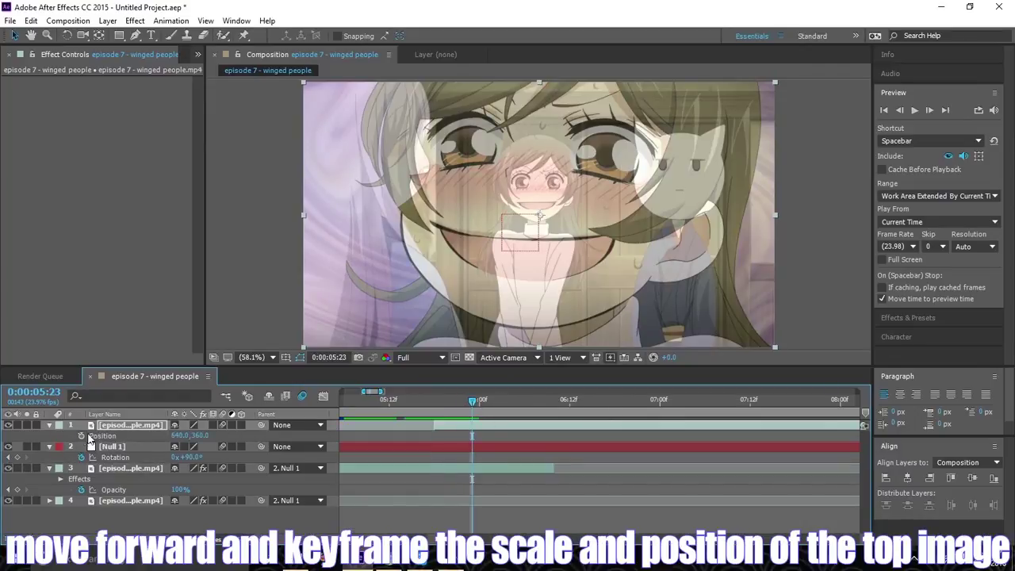
pyautogui.click(82, 436)
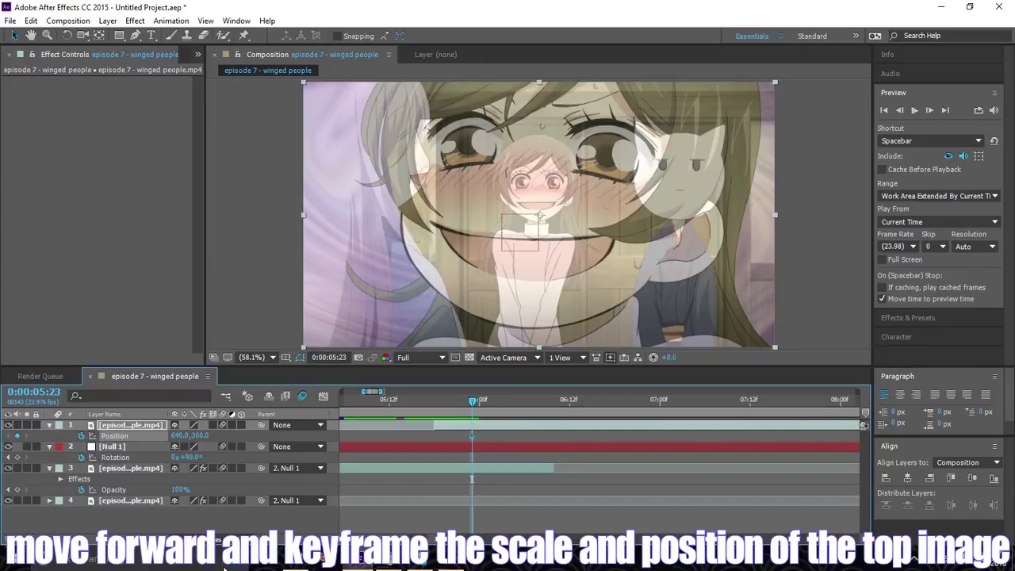
pyautogui.press('s')
pyautogui.click(81, 435)
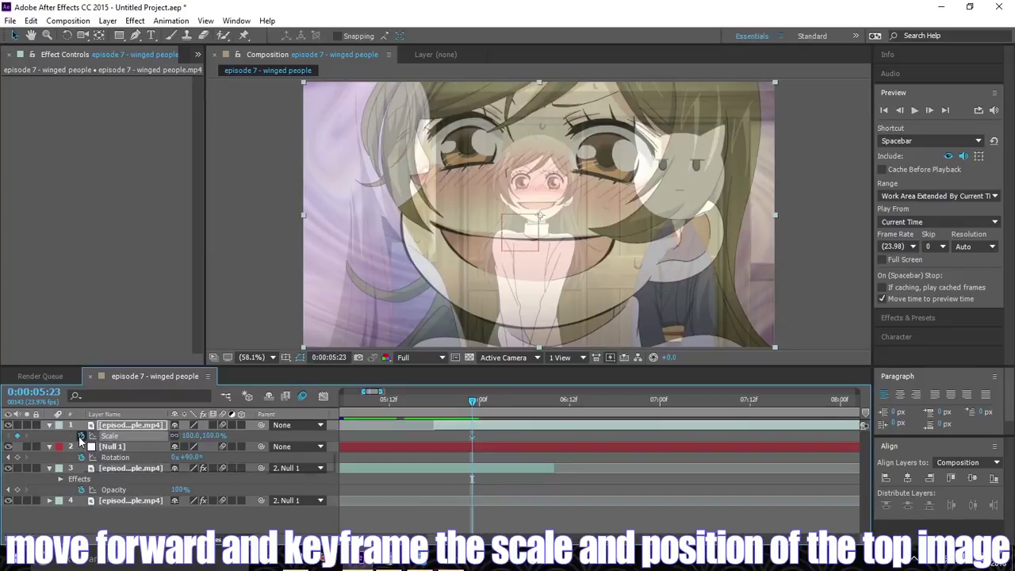
pyautogui.hotkey('shift', 'p')
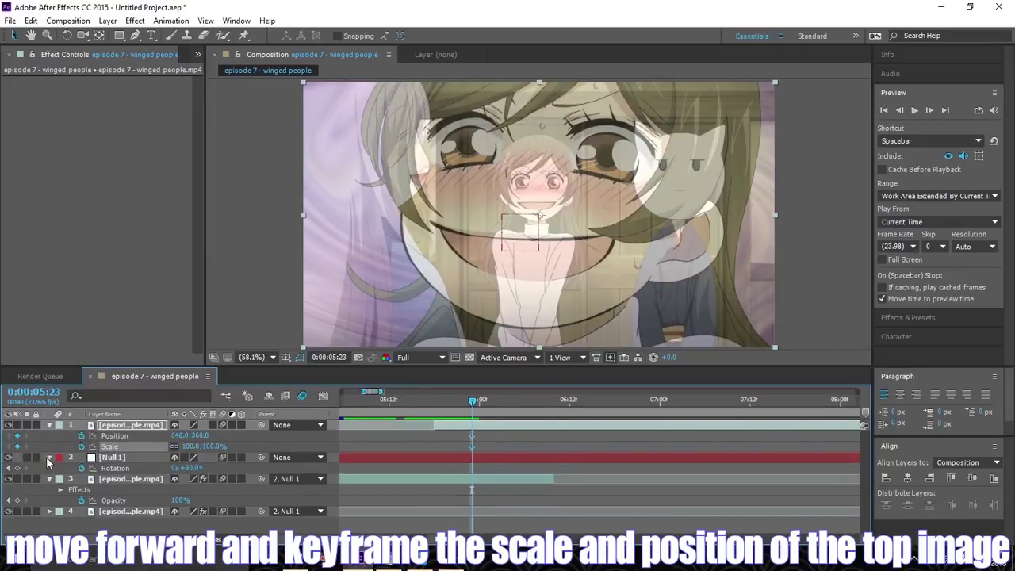
pyautogui.click(48, 458)
pyautogui.click(434, 400)
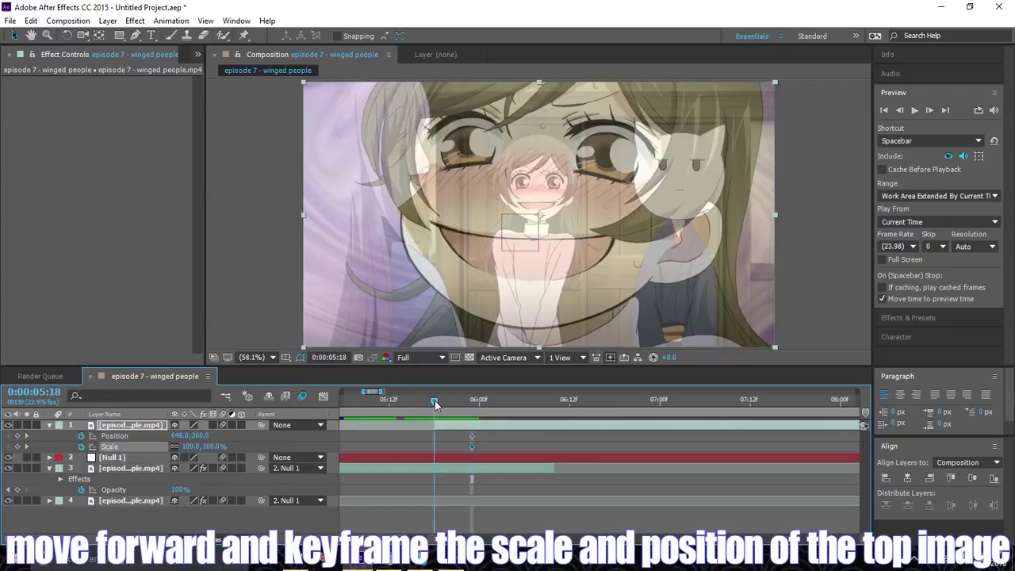
pyautogui.click(433, 469)
# Set Scale and Position keyframes on the bottom clip at 0:00:05:18.
pyautogui.press('s')
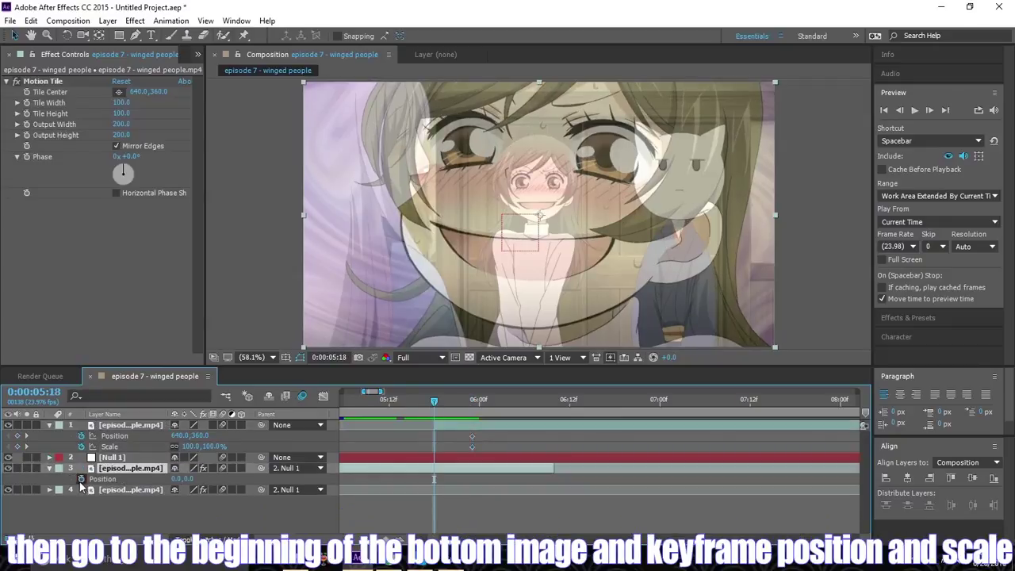
pyautogui.click(83, 482)
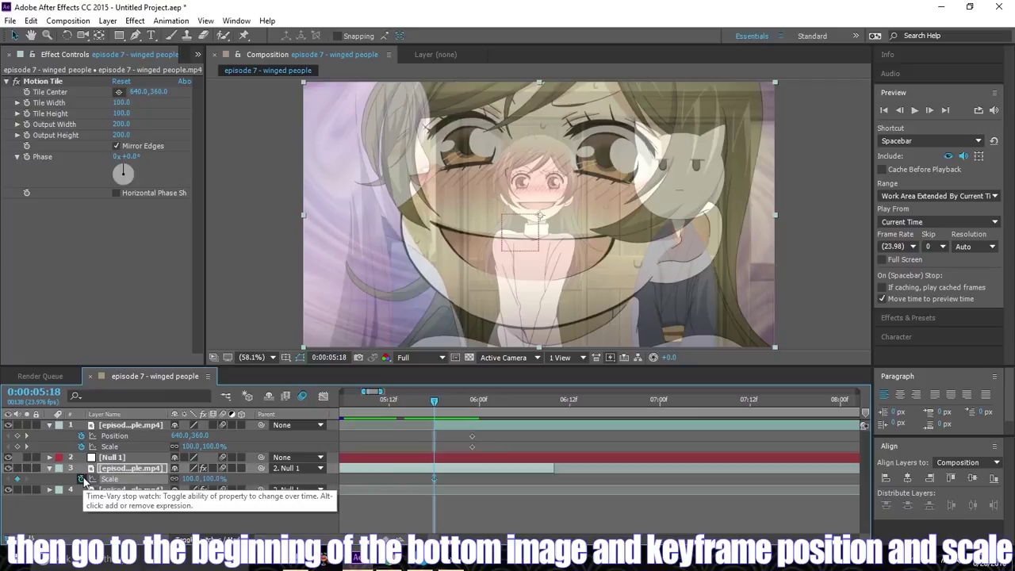
pyautogui.hotkey('alt', 'shift', 'p')
pyautogui.moveTo(435, 403)
pyautogui.mouseDown()
pyautogui.moveTo(466, 412)
pyautogui.moveTo(473, 403)
pyautogui.mouseUp()
pyautogui.click(433, 402)
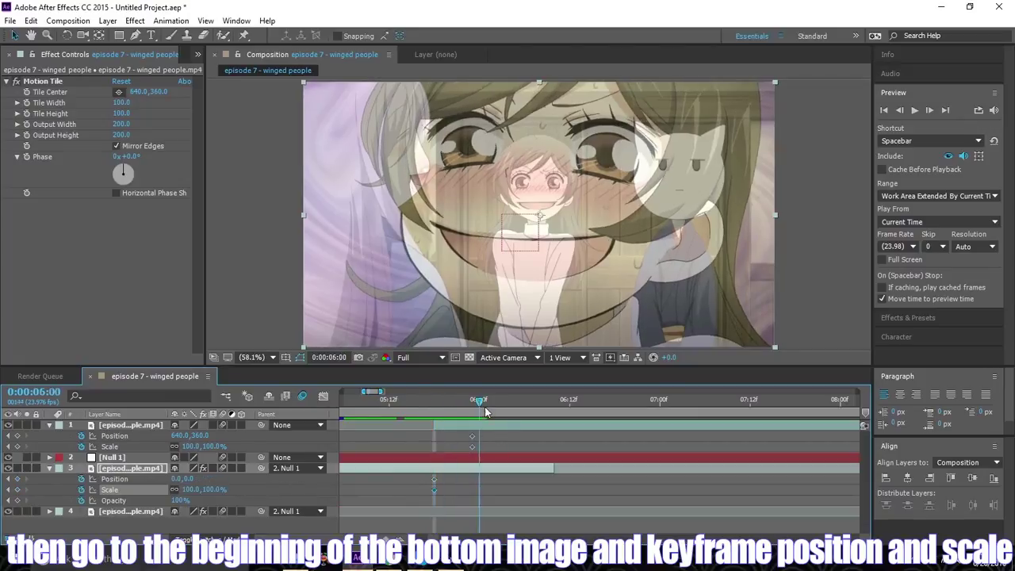
# At 0:00:05:23, scale the bottom clip to 423% and move it to 203.6,4.0 to match the close-up.
pyautogui.click(474, 483)
pyautogui.click(474, 470)
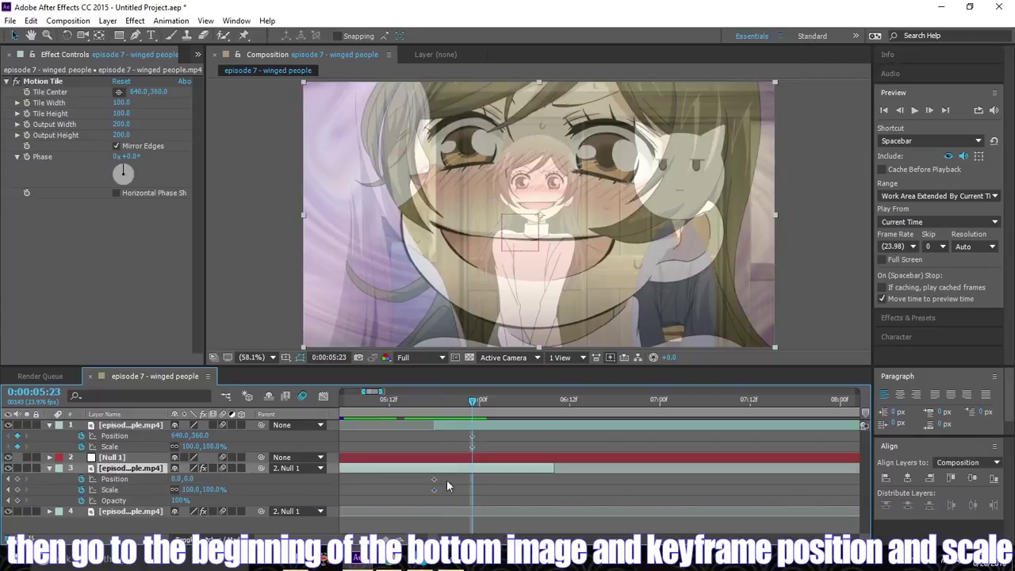
pyautogui.moveTo(192, 489); pyautogui.dragTo(380, 483)
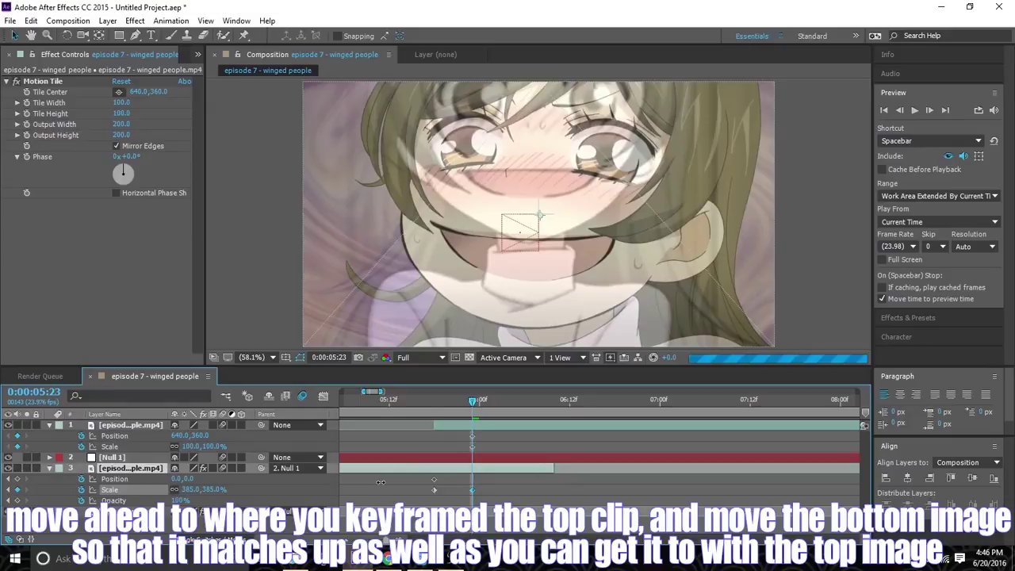
pyautogui.moveTo(381, 483); pyautogui.dragTo(176, 483)
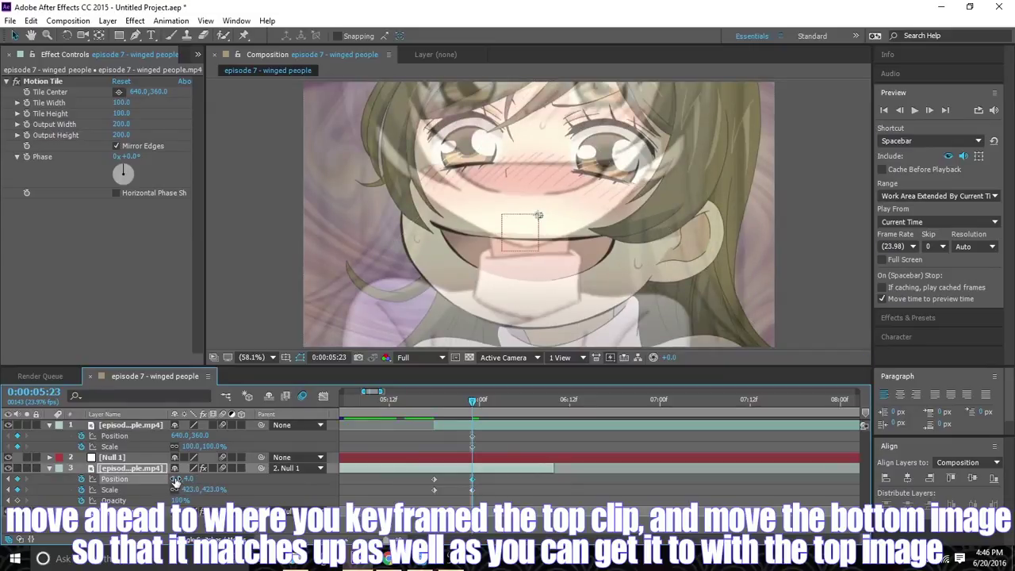
pyautogui.moveTo(176, 482); pyautogui.dragTo(174, 486)
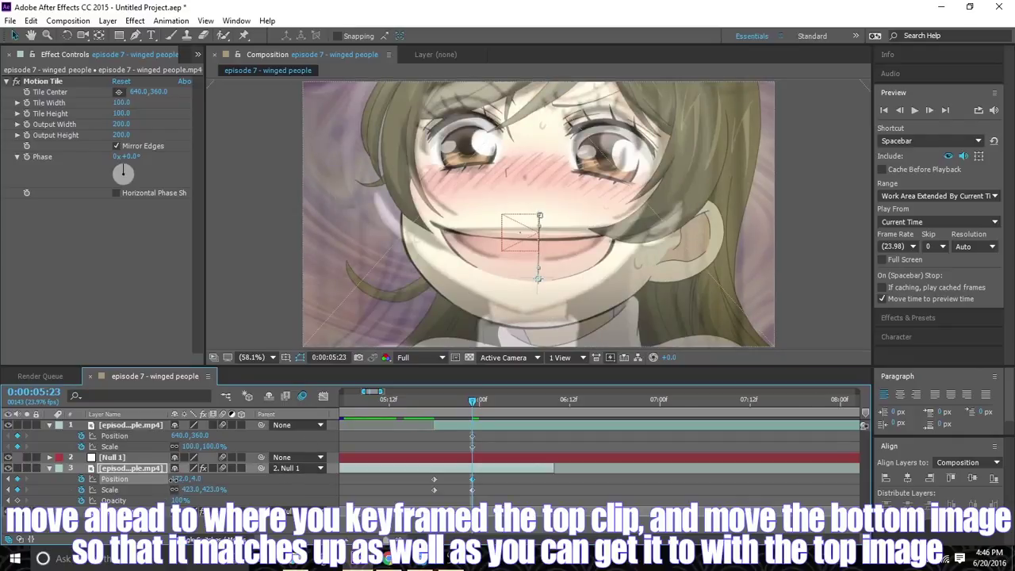
pyautogui.moveTo(173, 480); pyautogui.dragTo(190, 486)
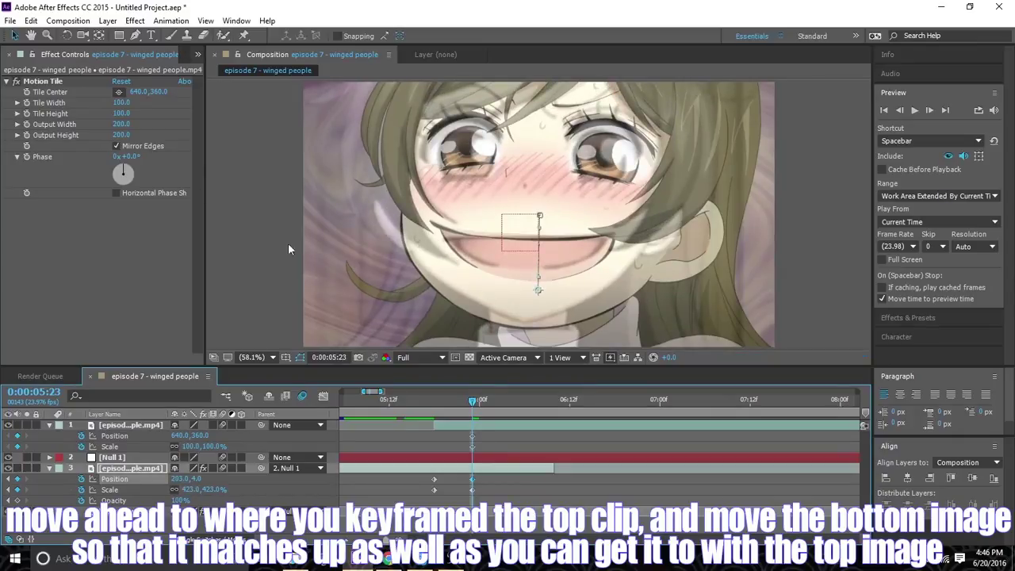
pyautogui.moveTo(480, 407); pyautogui.dragTo(436, 405)
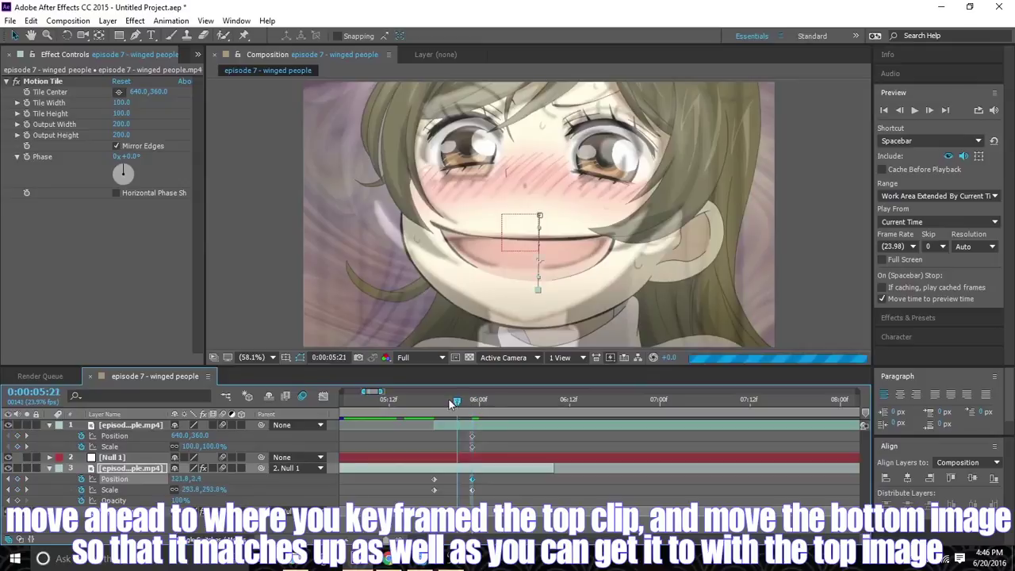
# At 5:18, keyframe the top clip's Scale down to 19% and move it to Position 644.5,309 to align the faces.
pyautogui.click(446, 427)
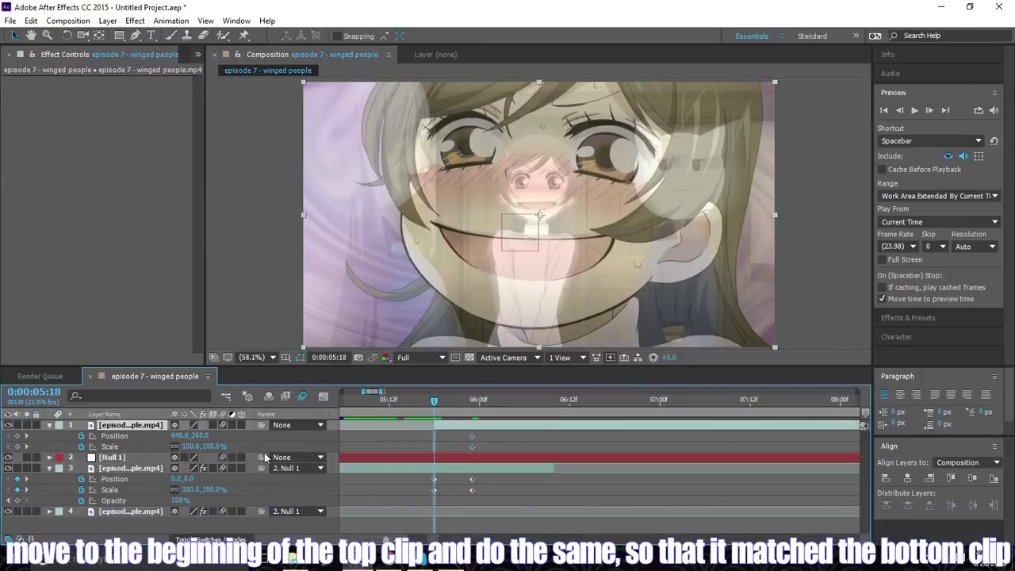
pyautogui.moveTo(190, 446); pyautogui.dragTo(144, 448)
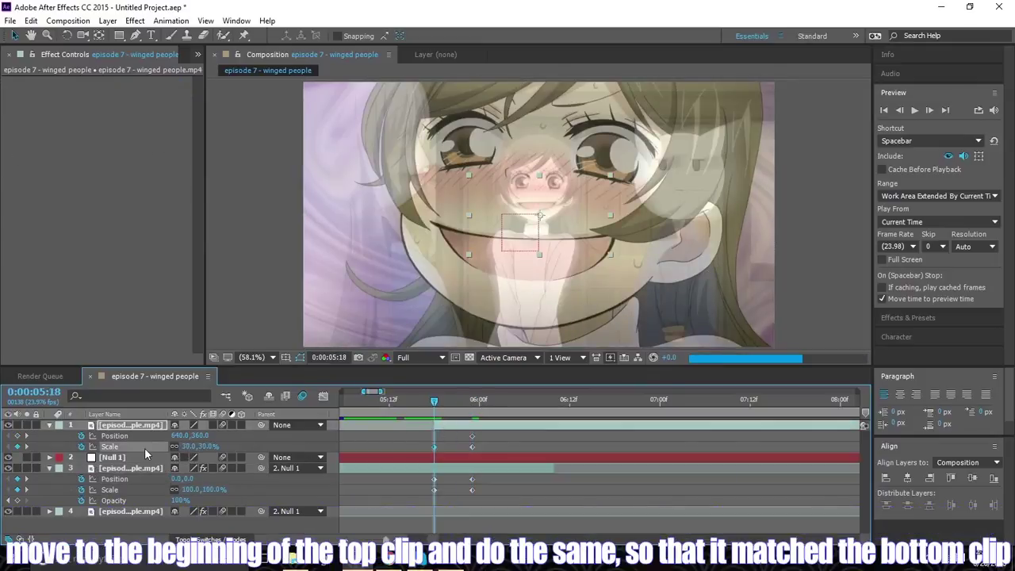
pyautogui.moveTo(199, 447); pyautogui.dragTo(183, 449)
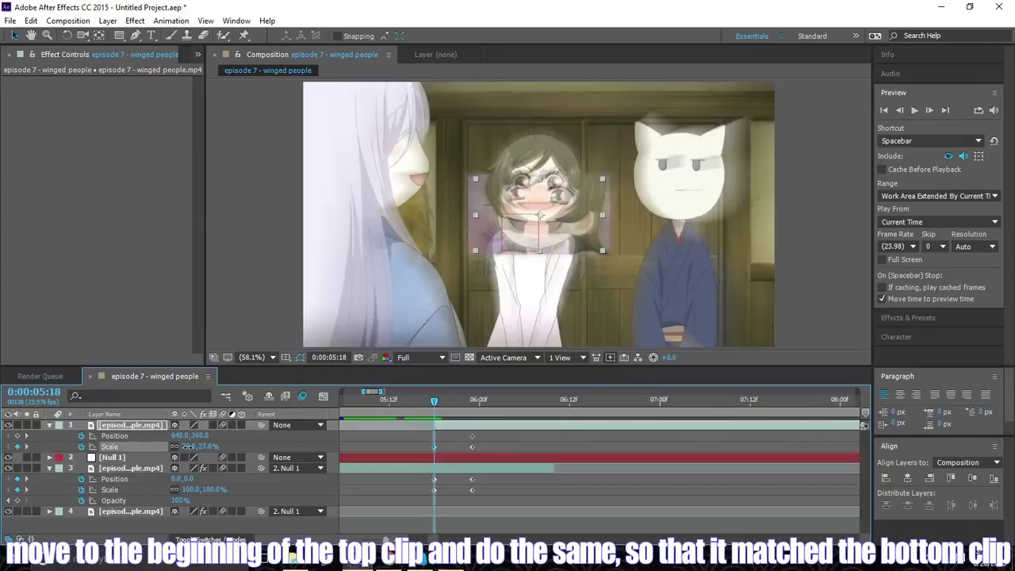
pyautogui.scroll(2, 611, 207)
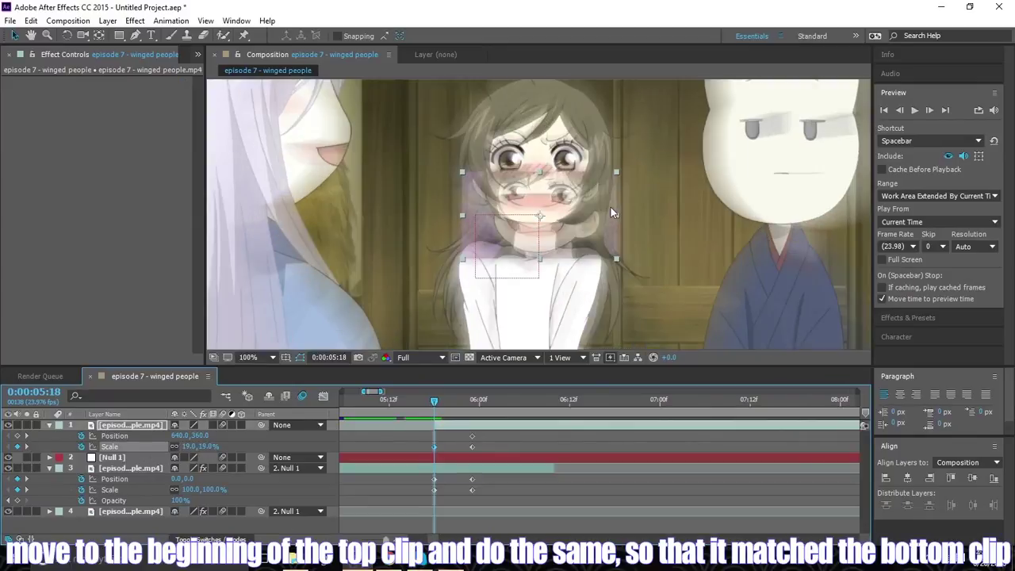
pyautogui.scroll(2, 610, 207)
pyautogui.moveTo(591, 212); pyautogui.dragTo(585, 150)
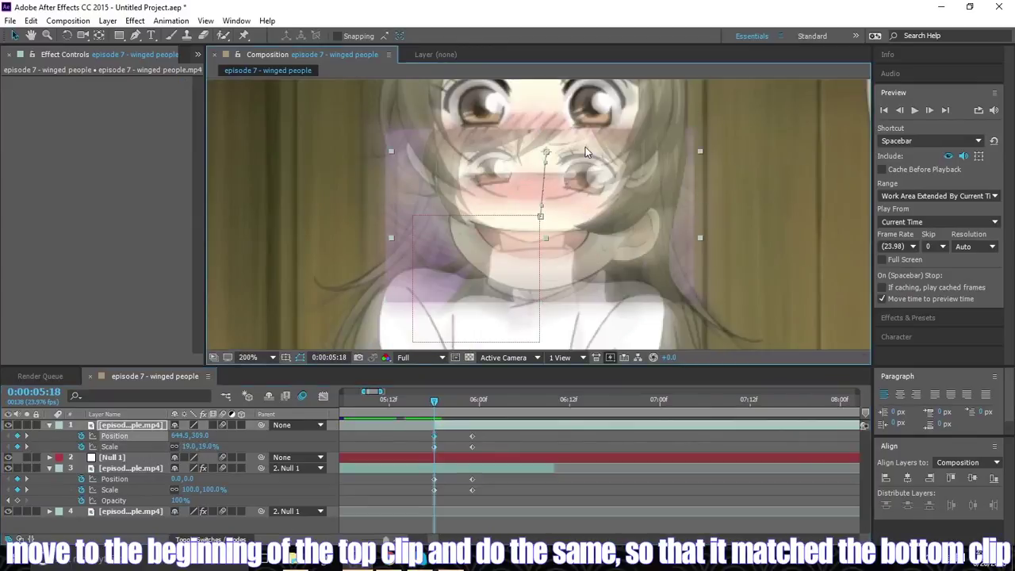
pyautogui.scroll(-4, 589, 186)
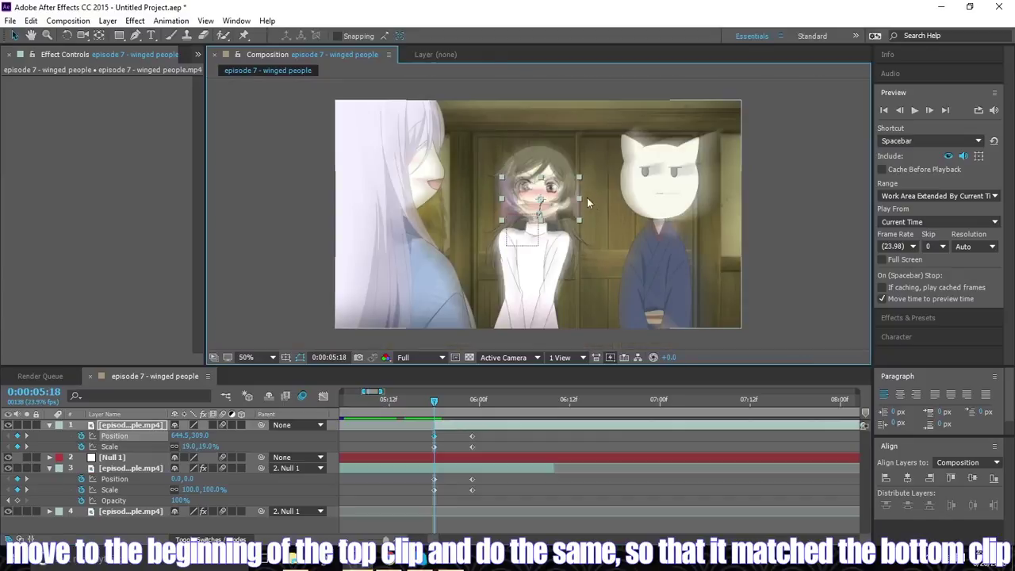
pyautogui.click(251, 248)
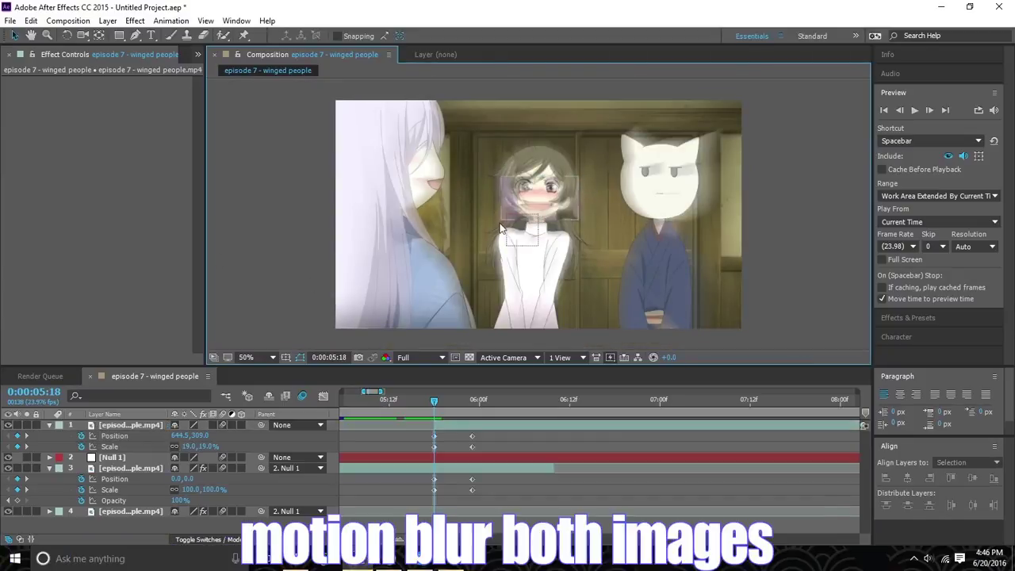
# Scrub forward through the transition frames to 5:23 to check the motion blur.
pyautogui.press('pagedown')
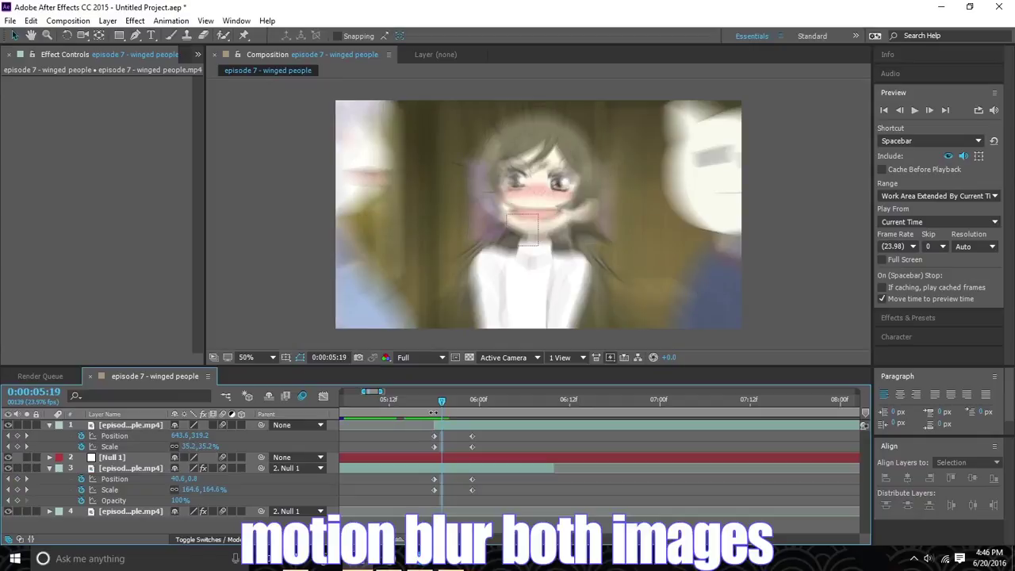
pyautogui.moveTo(442, 405); pyautogui.dragTo(464, 403)
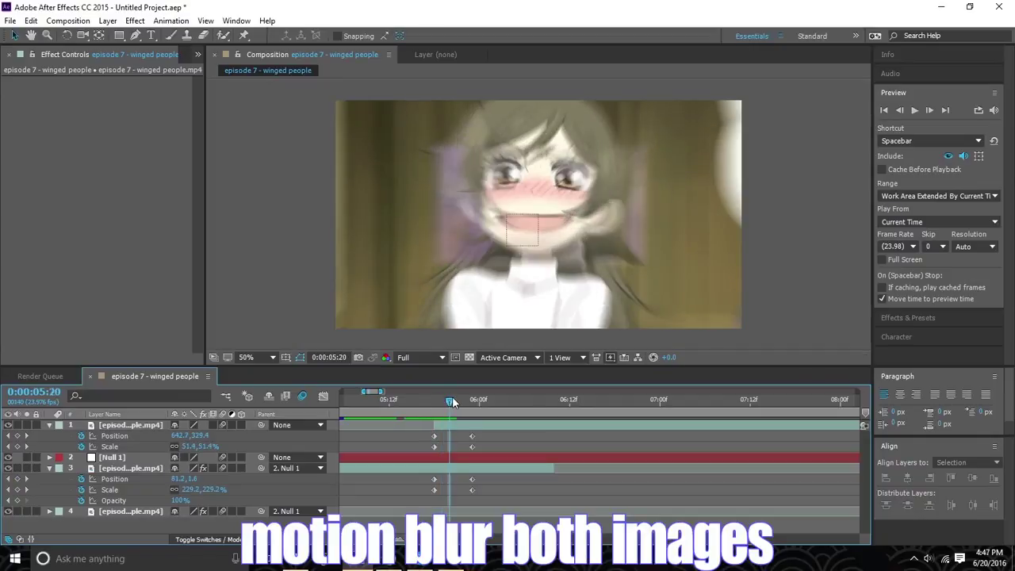
pyautogui.moveTo(464, 403); pyautogui.dragTo(473, 429)
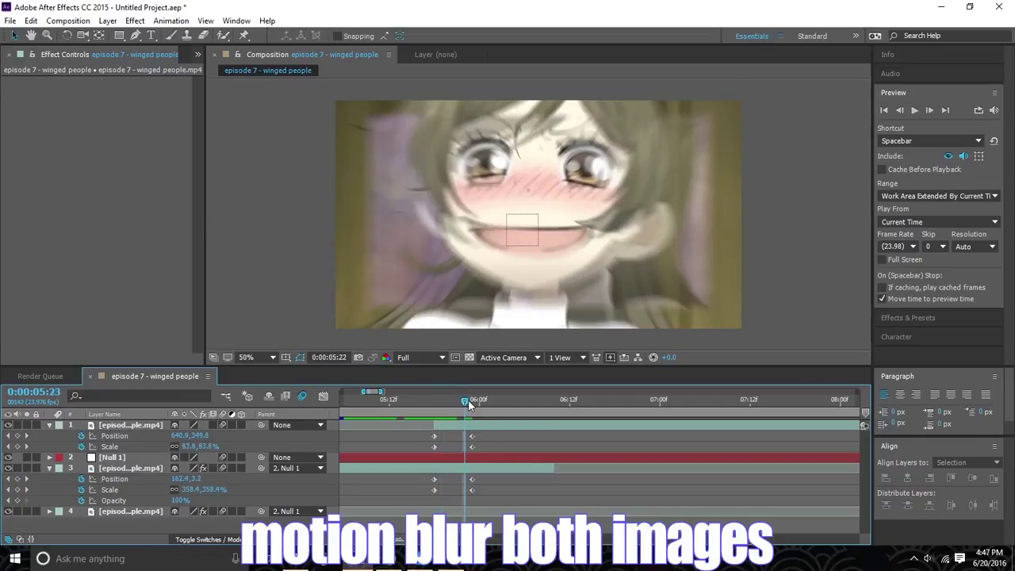
pyautogui.click(473, 429)
# Set the top clip's Opacity to 100% and keyframe it at 5:23.
pyautogui.press('t')
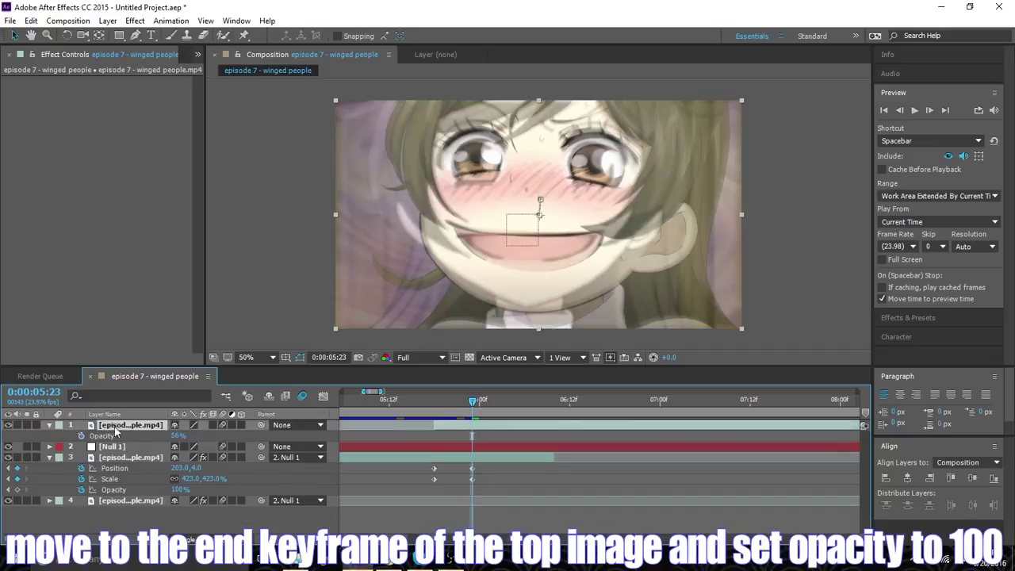
pyautogui.click(179, 435)
pyautogui.write('100')
pyautogui.press('Return')
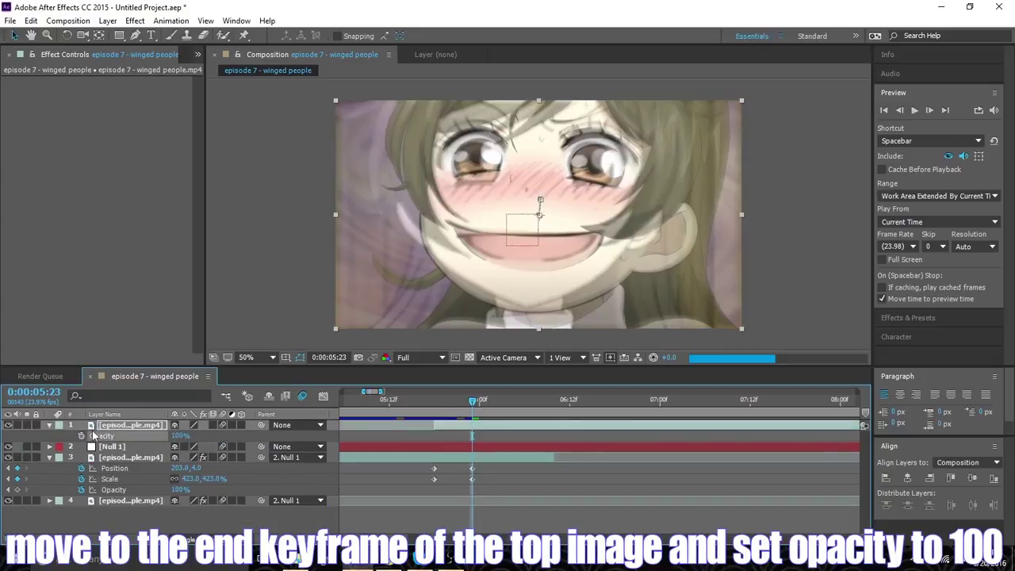
pyautogui.click(81, 436)
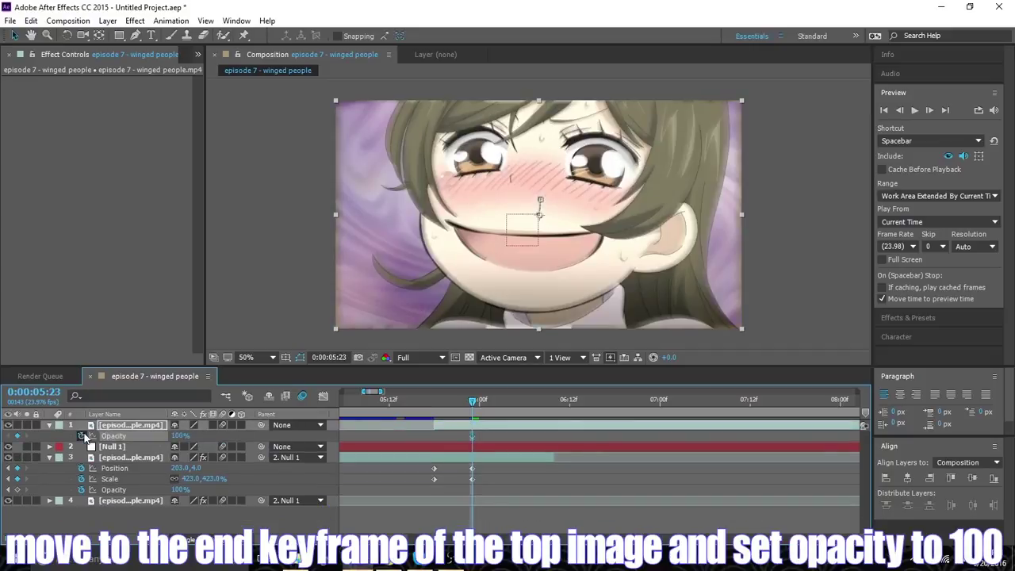
# Return to 5:18 for the fade start and scrub between 5:13 and 5:21 to preview the fade.
pyautogui.click(435, 400)
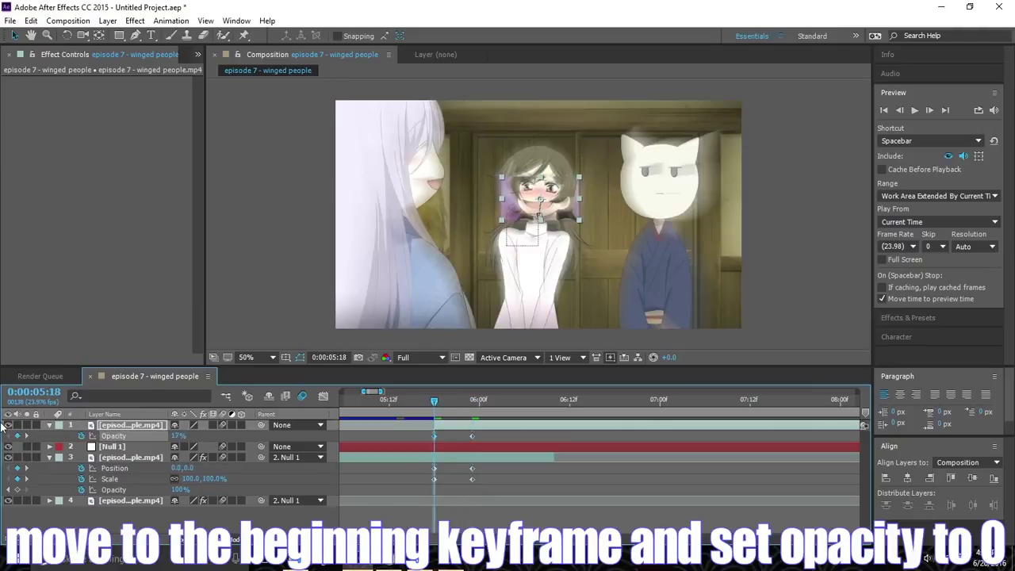
pyautogui.moveTo(434, 405); pyautogui.dragTo(457, 404)
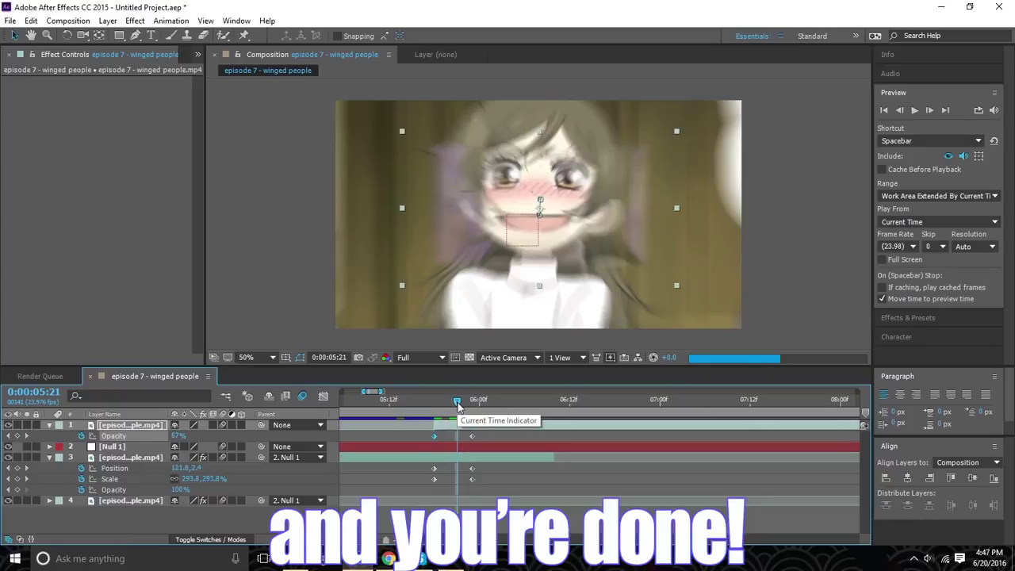
pyautogui.moveTo(457, 404)
pyautogui.mouseDown()
pyautogui.moveTo(341, 392)
pyautogui.moveTo(403, 393)
pyautogui.mouseUp()
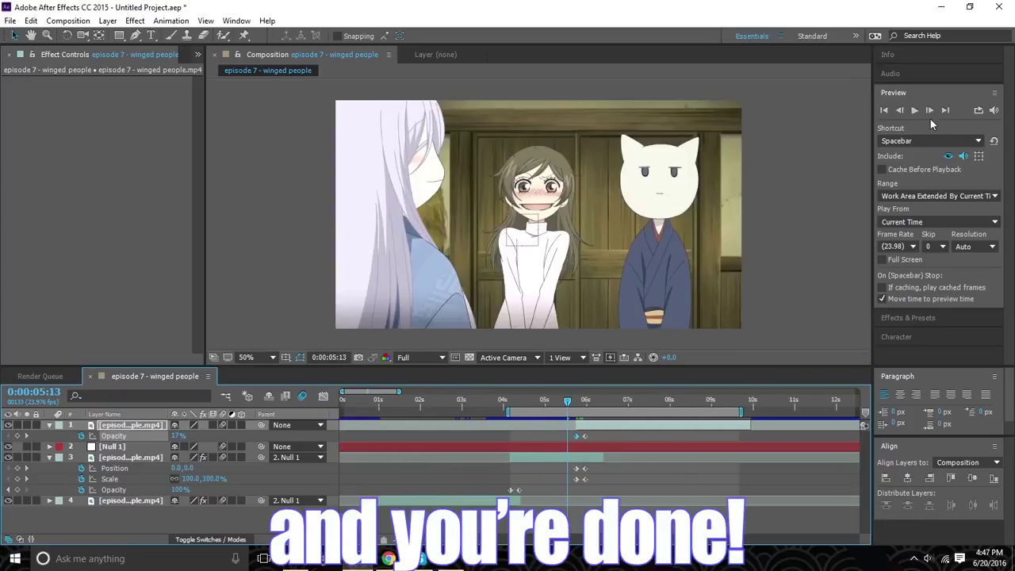